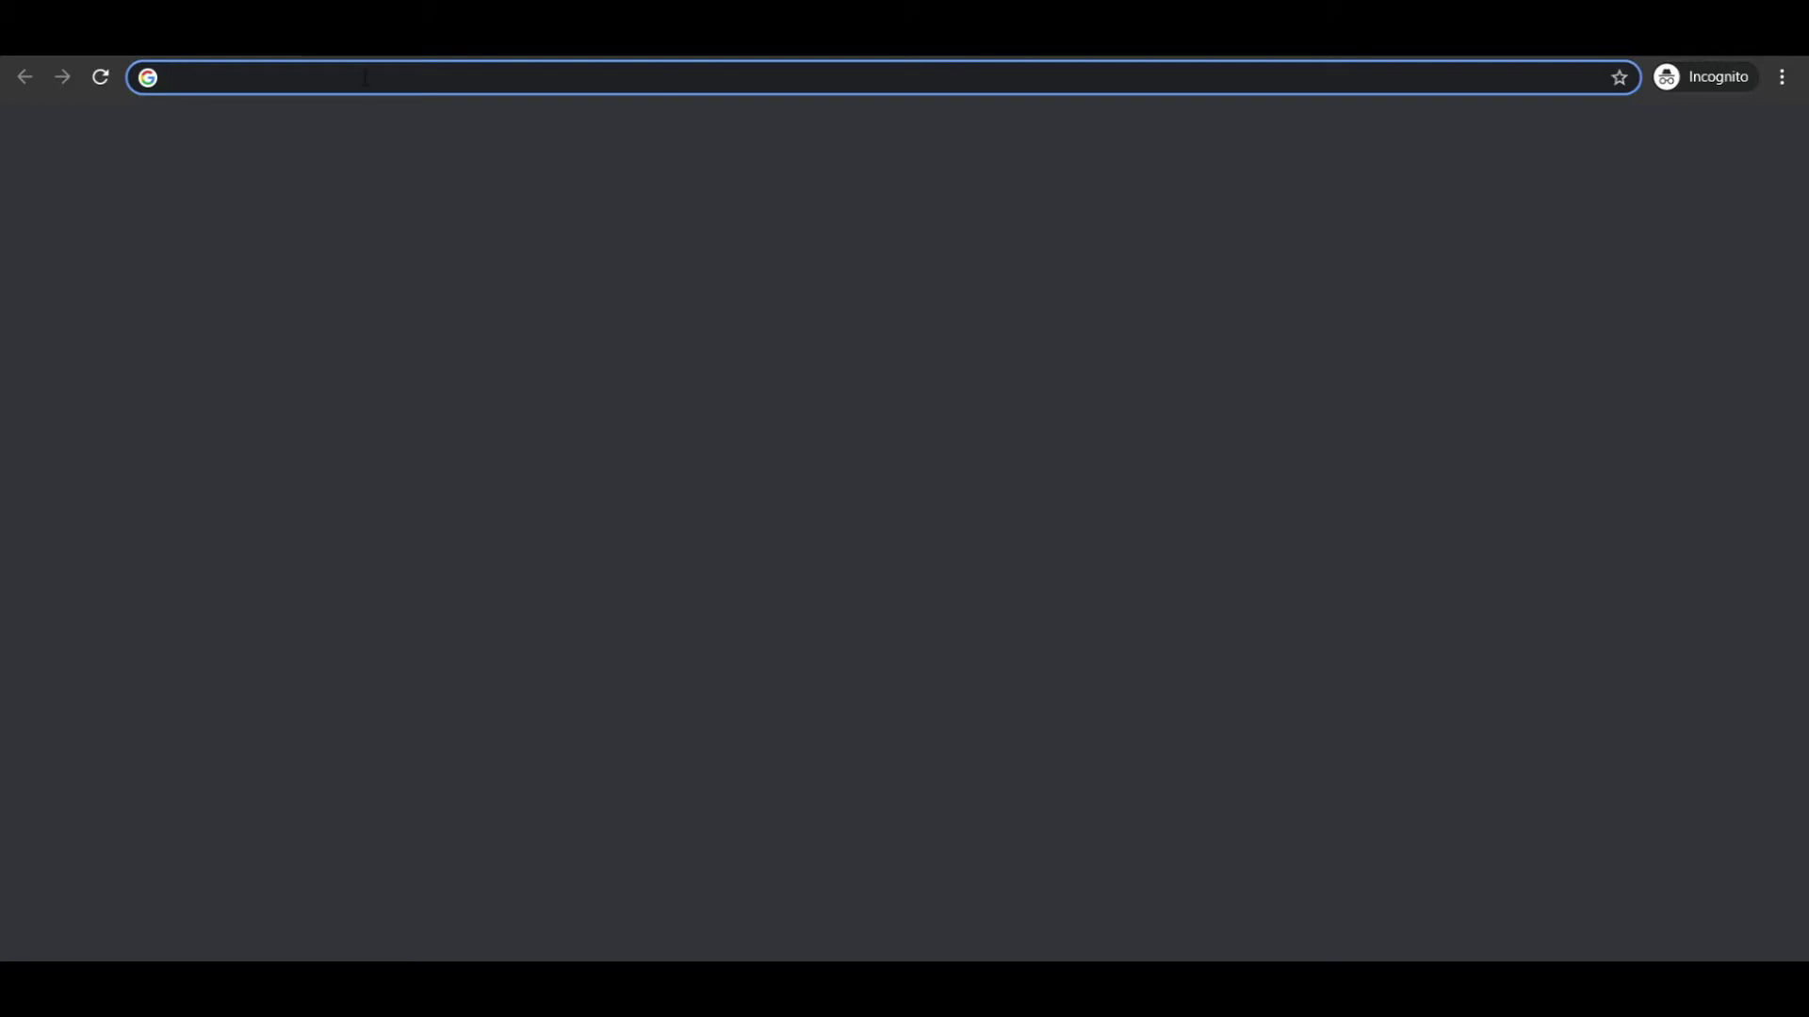
Load courses.chinesefor.lk to show the course listing with Basic Chinese at 20,000.00.
text(courses)
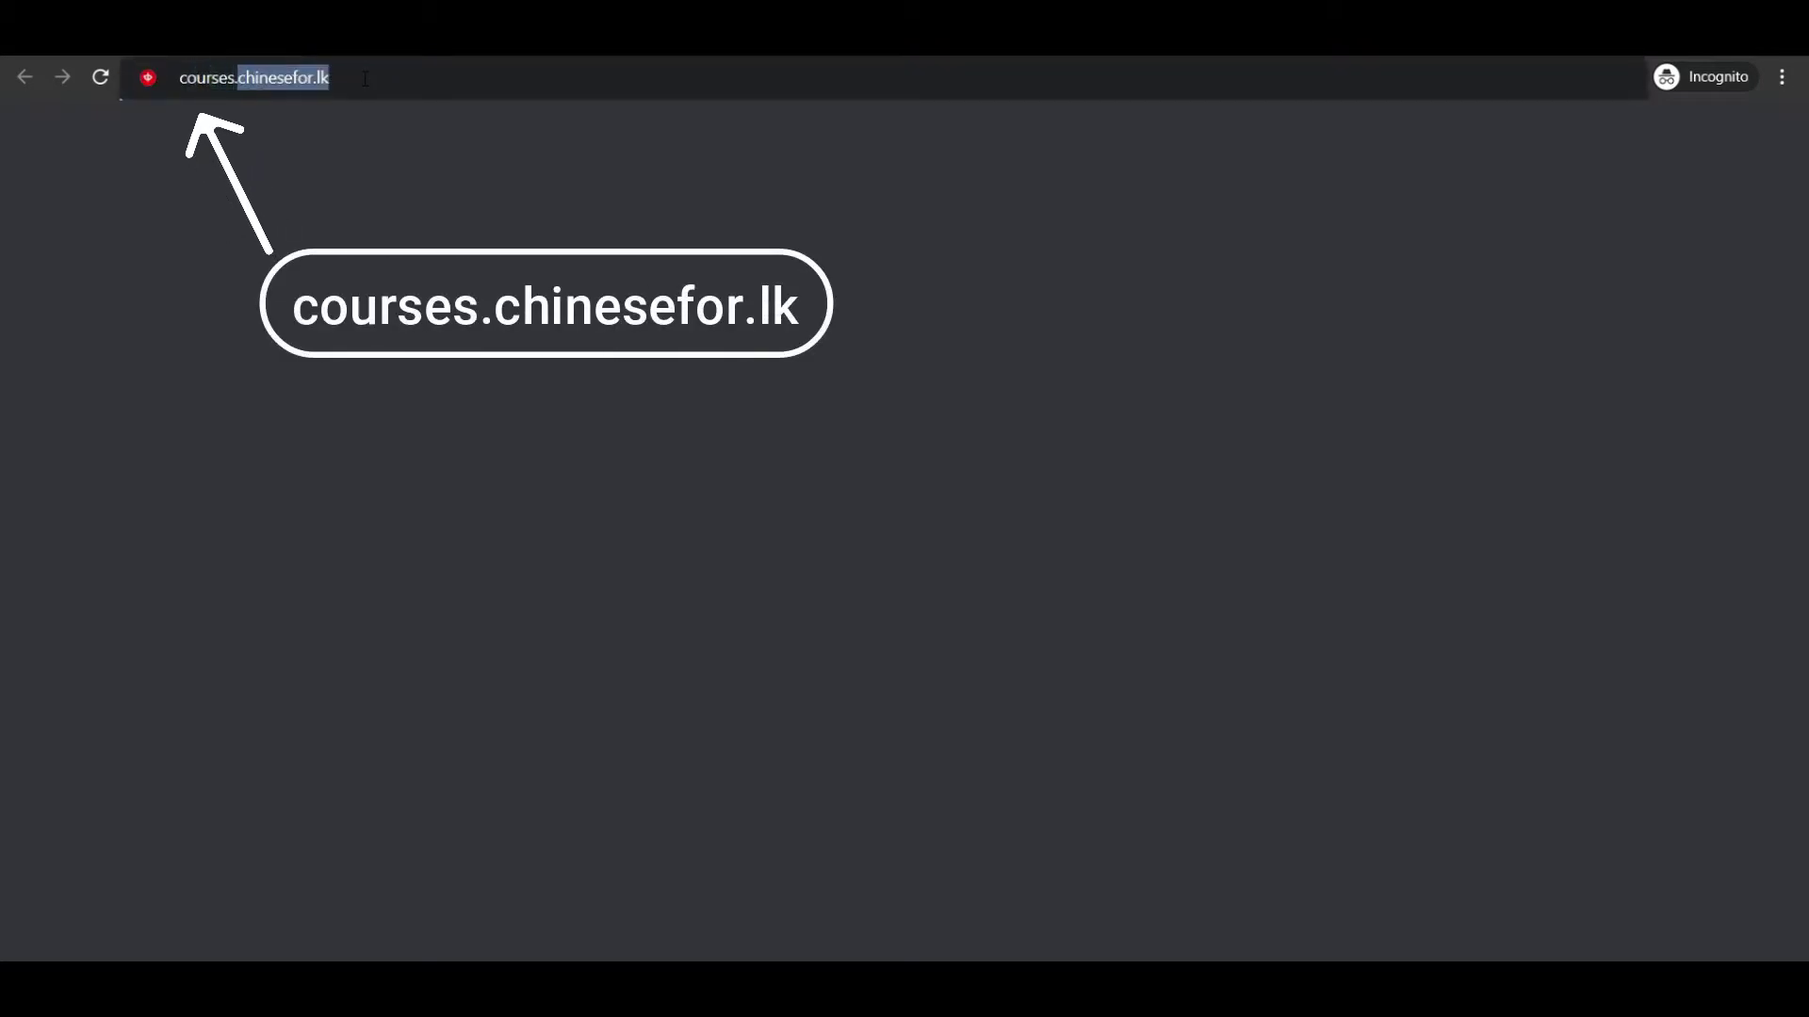
text(.chinesefor.lk)
key(Return)
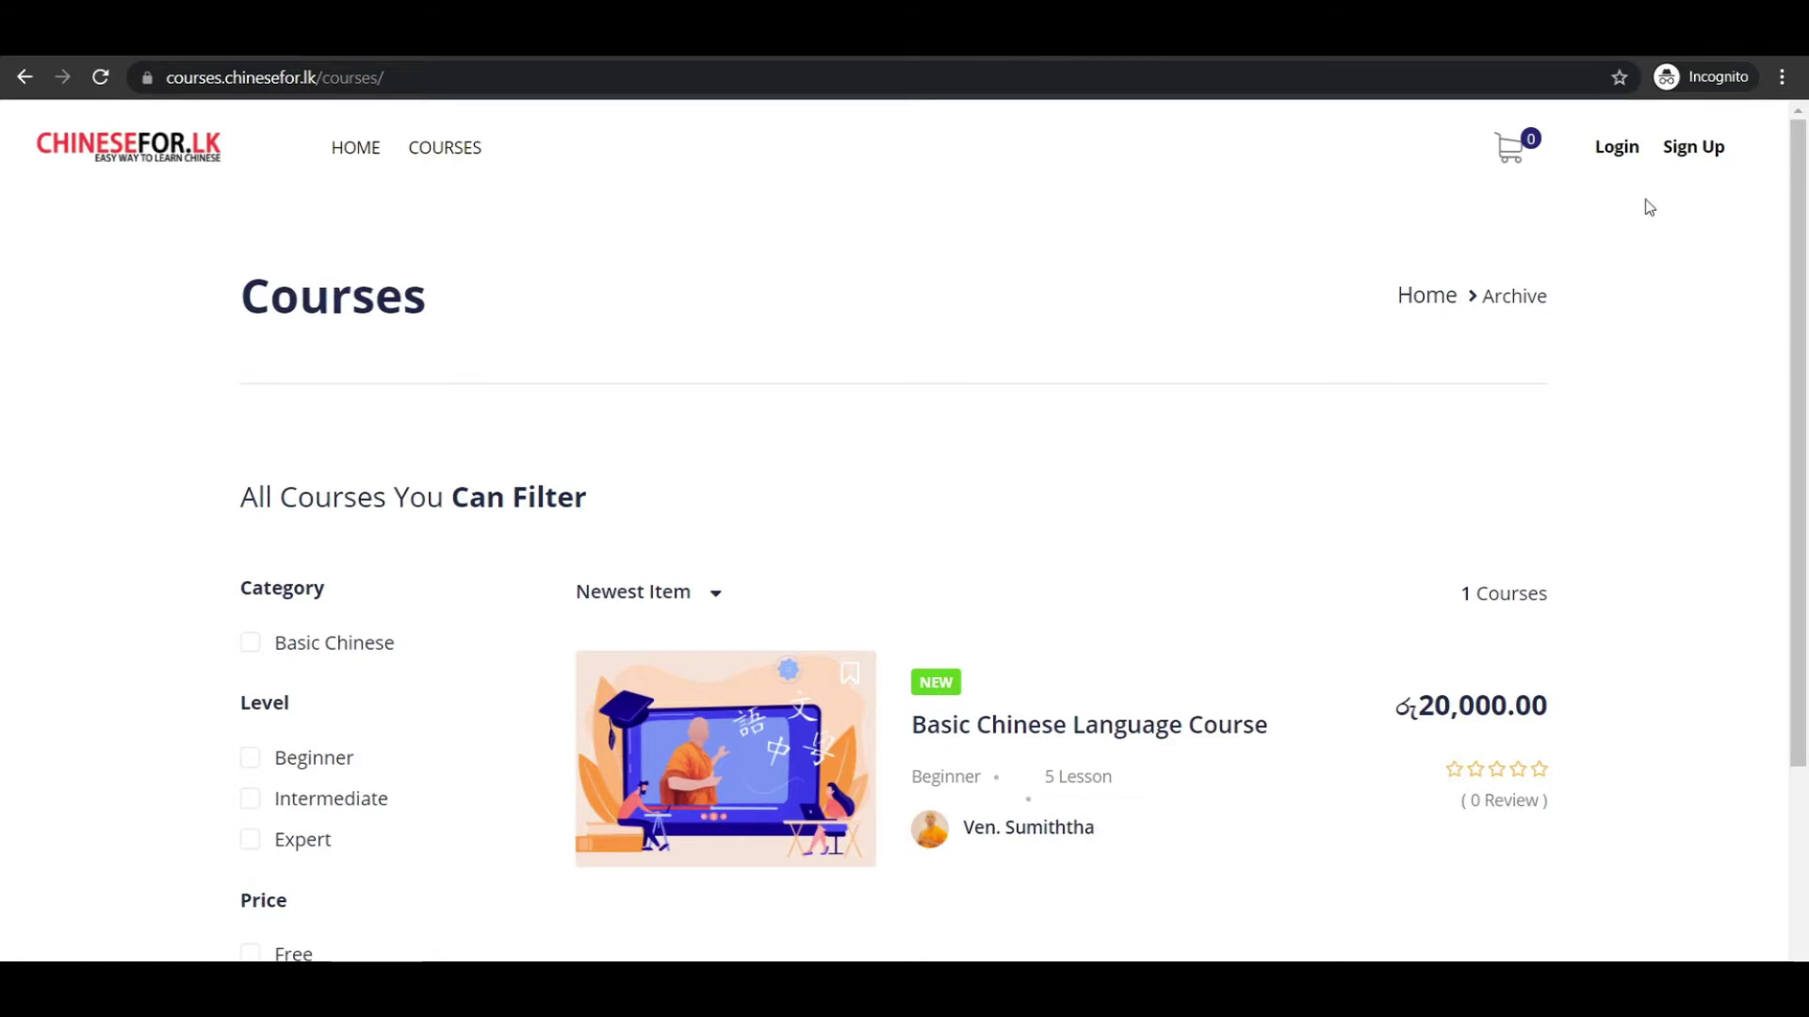
Open the Sign Up page and enter the account username and first name.
click(1689, 151)
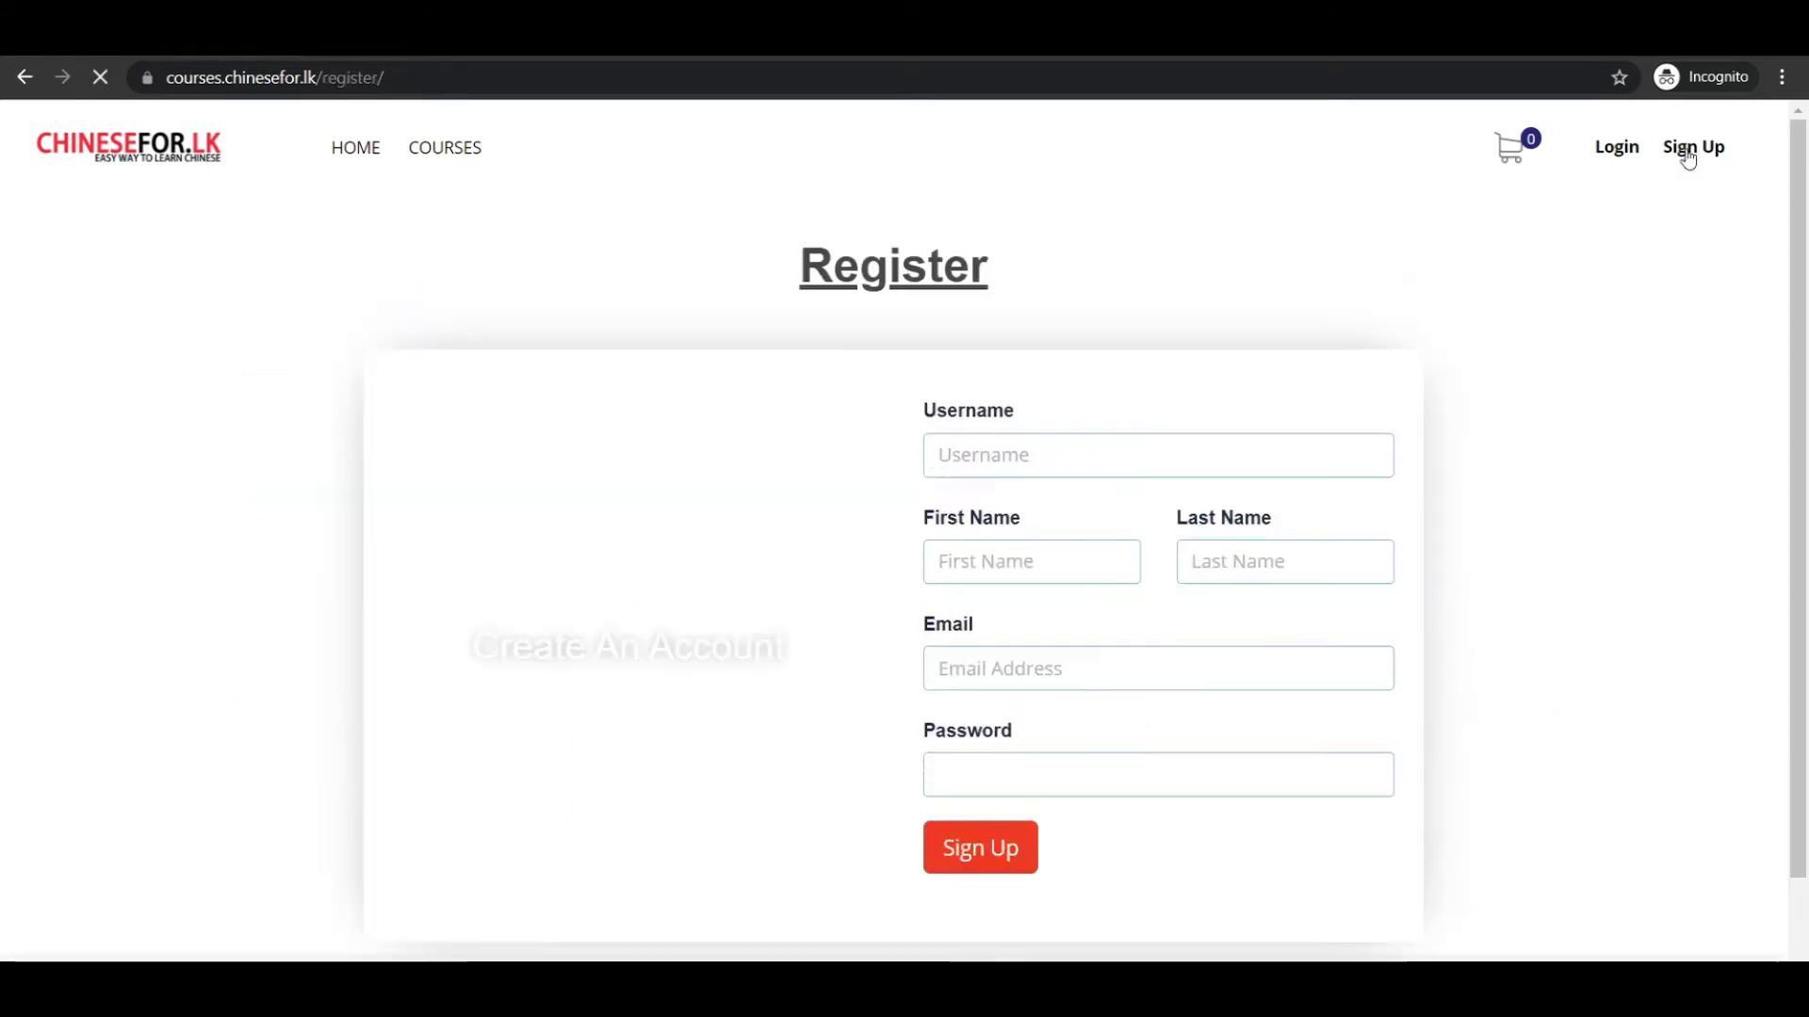
scroll(1632, 502, down, 1)
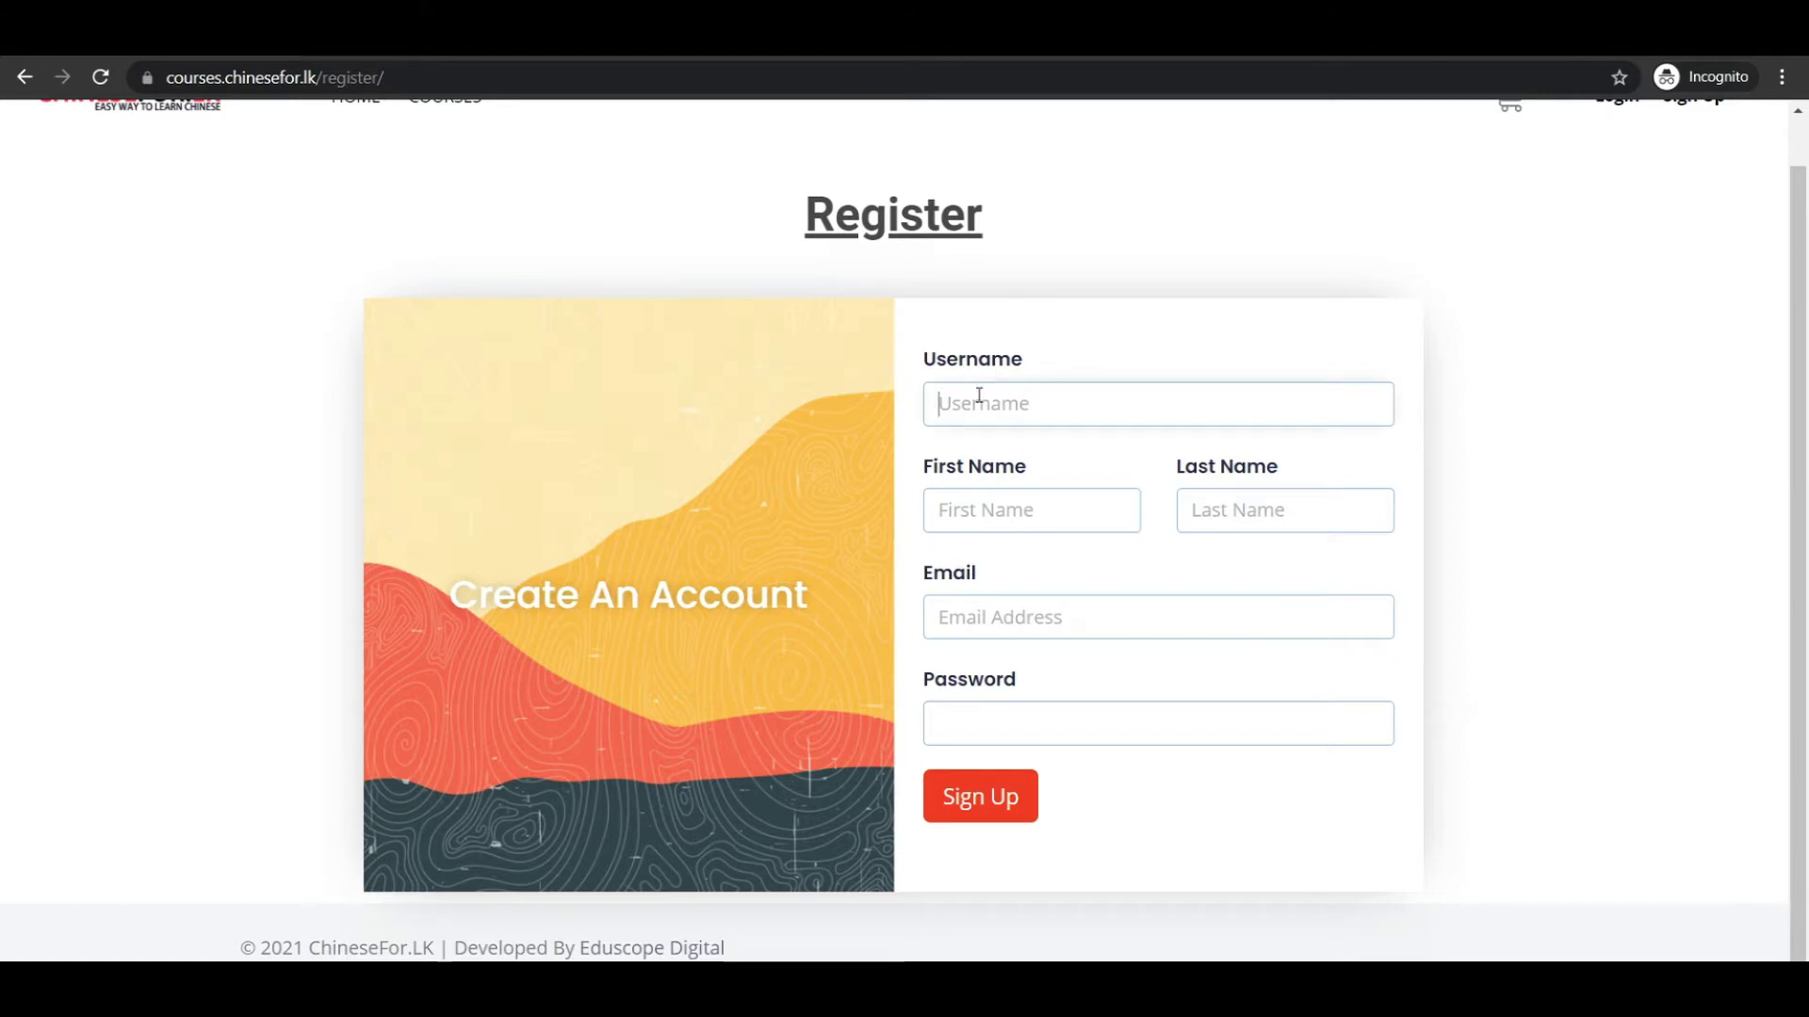
click(979, 396)
text(Saman)
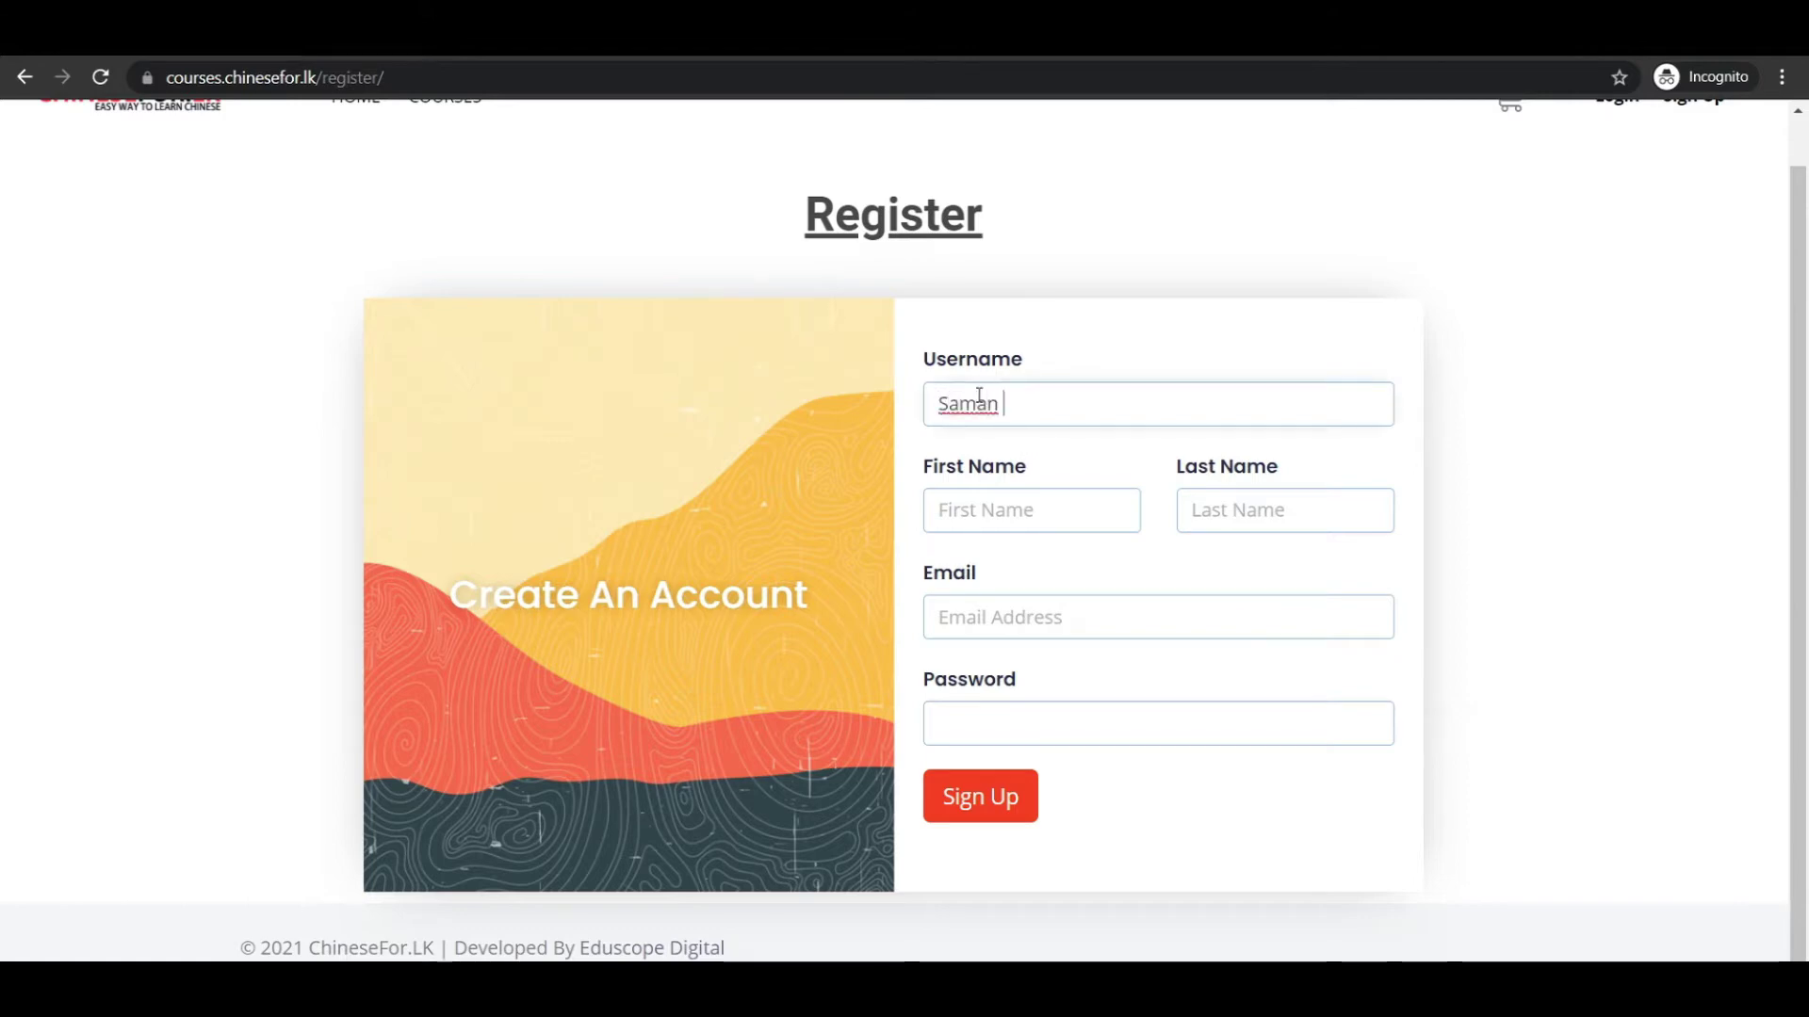
key(BackSpace)
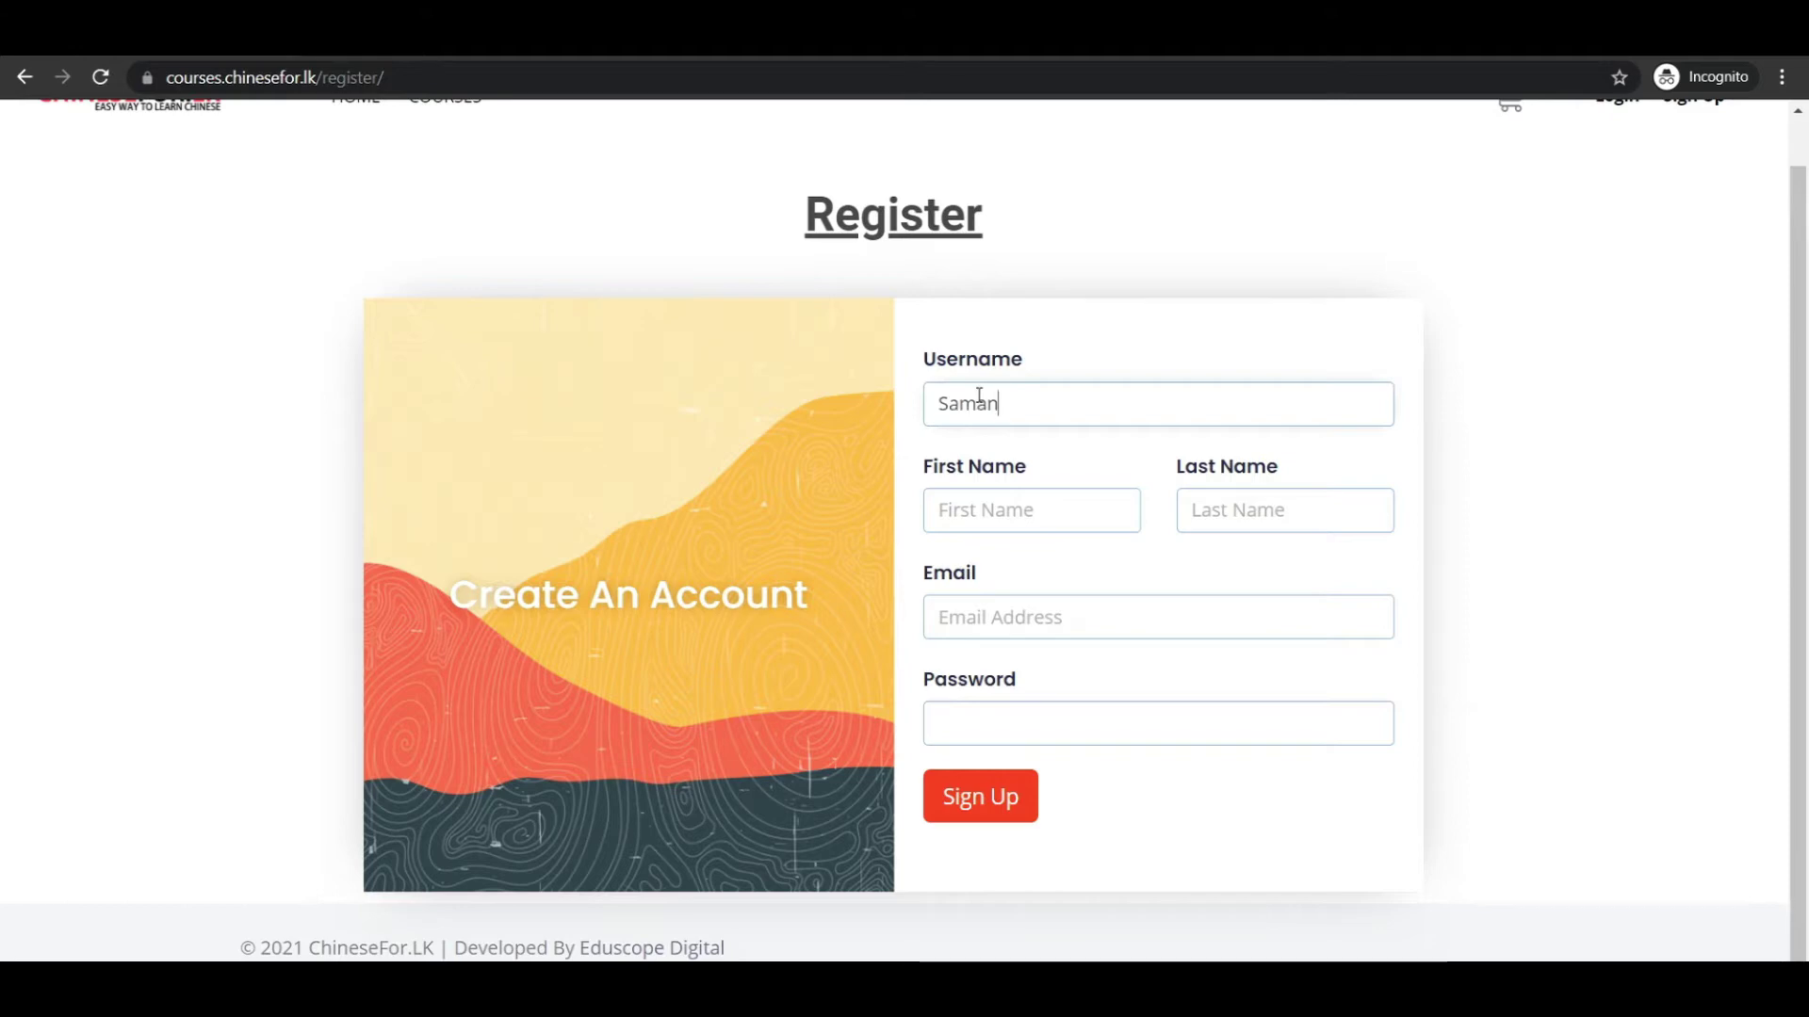
text(890)
click(1044, 495)
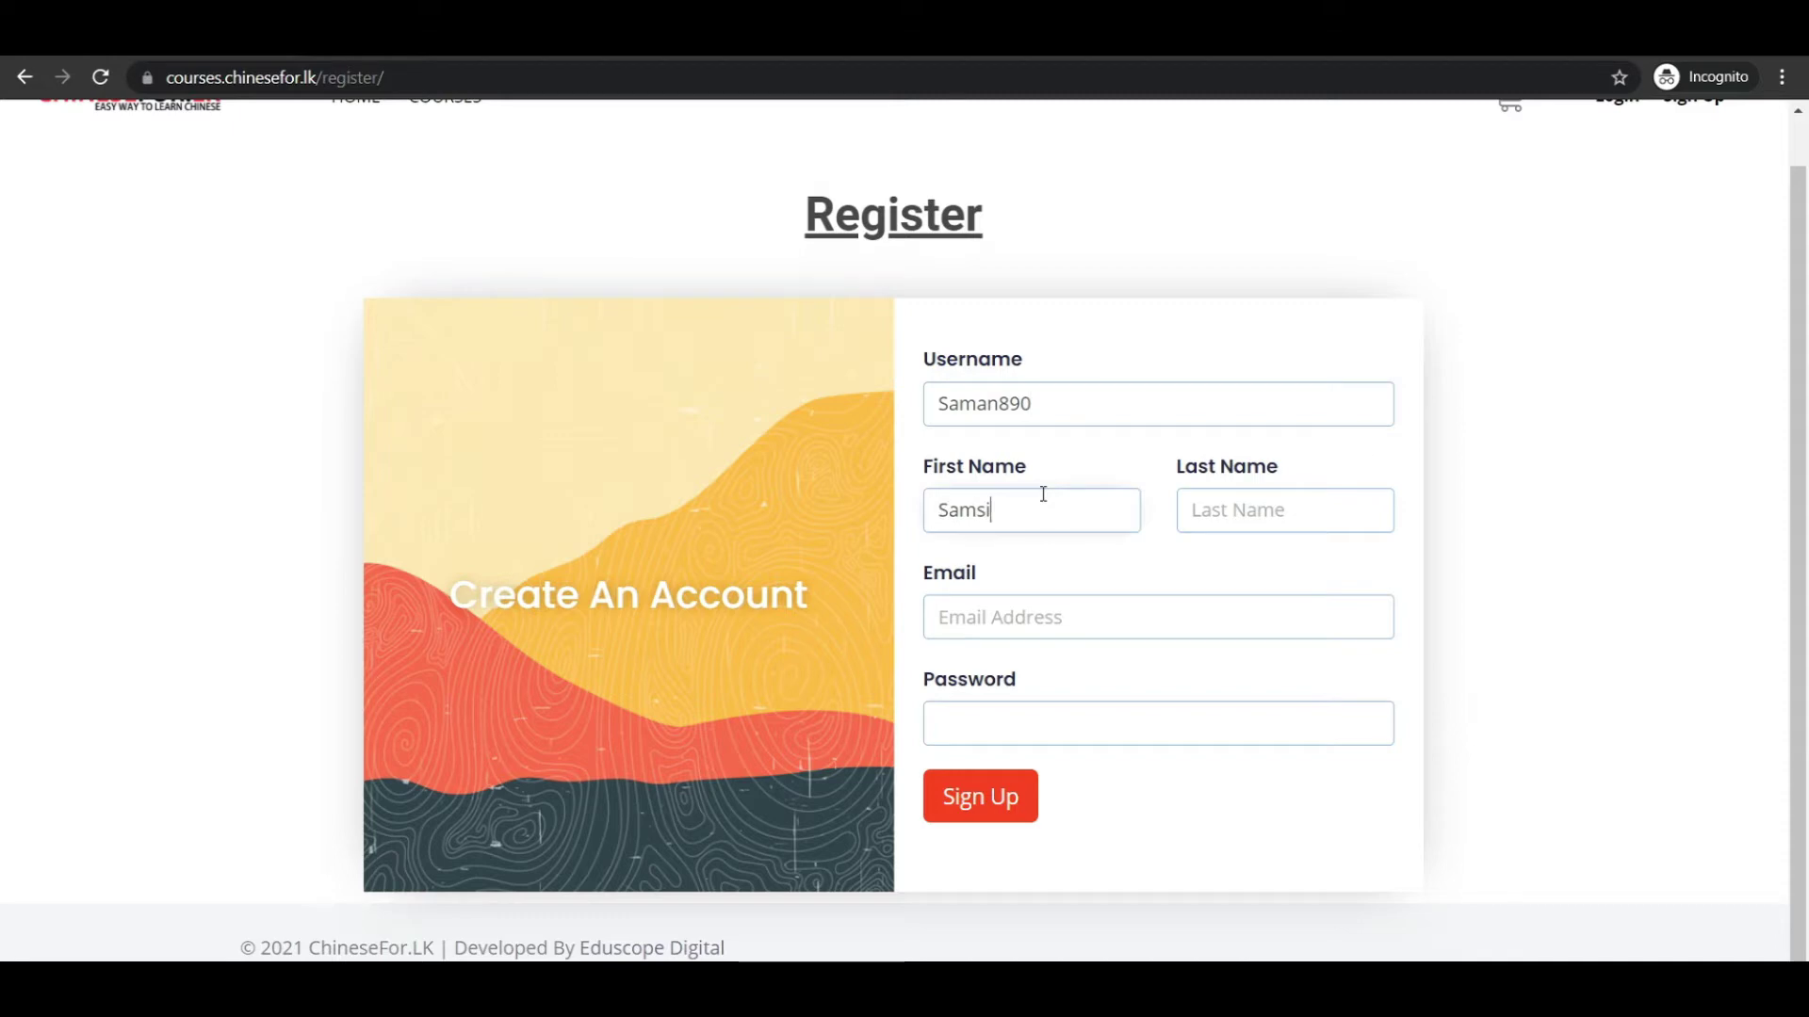
Enter the last name, paste the e-mail address, and submit the registration form.
click(1336, 522)
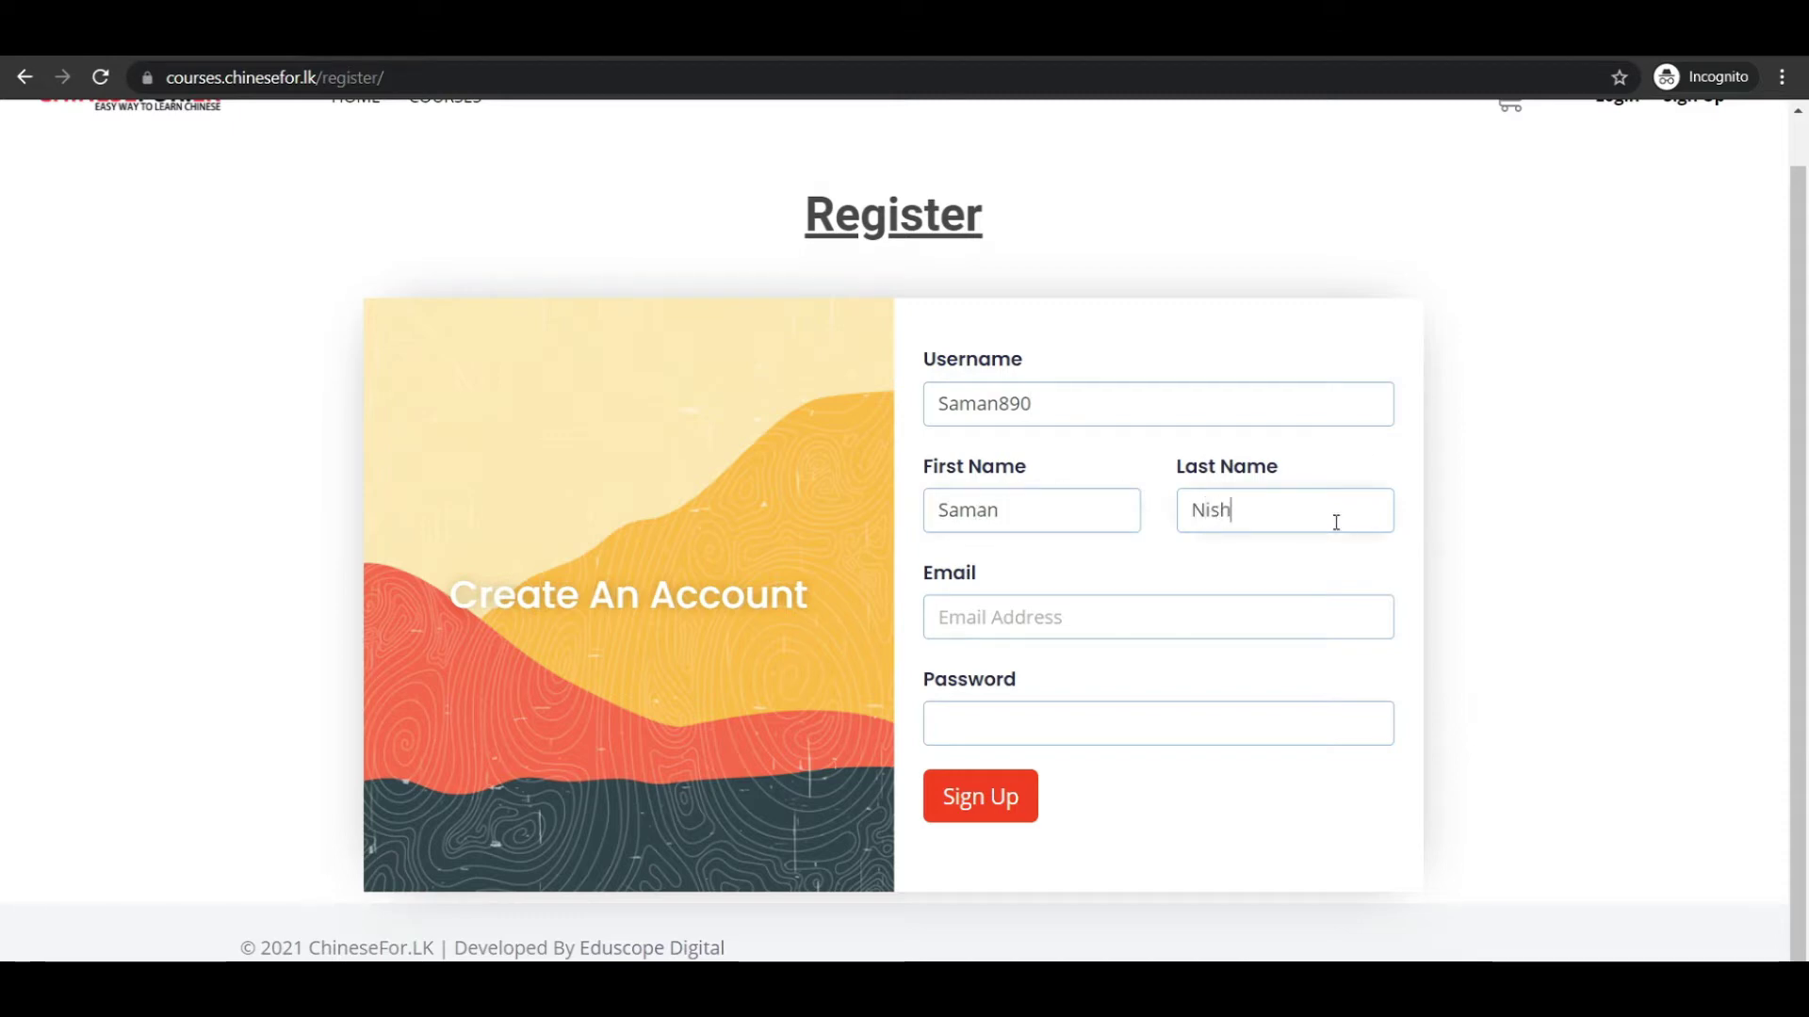
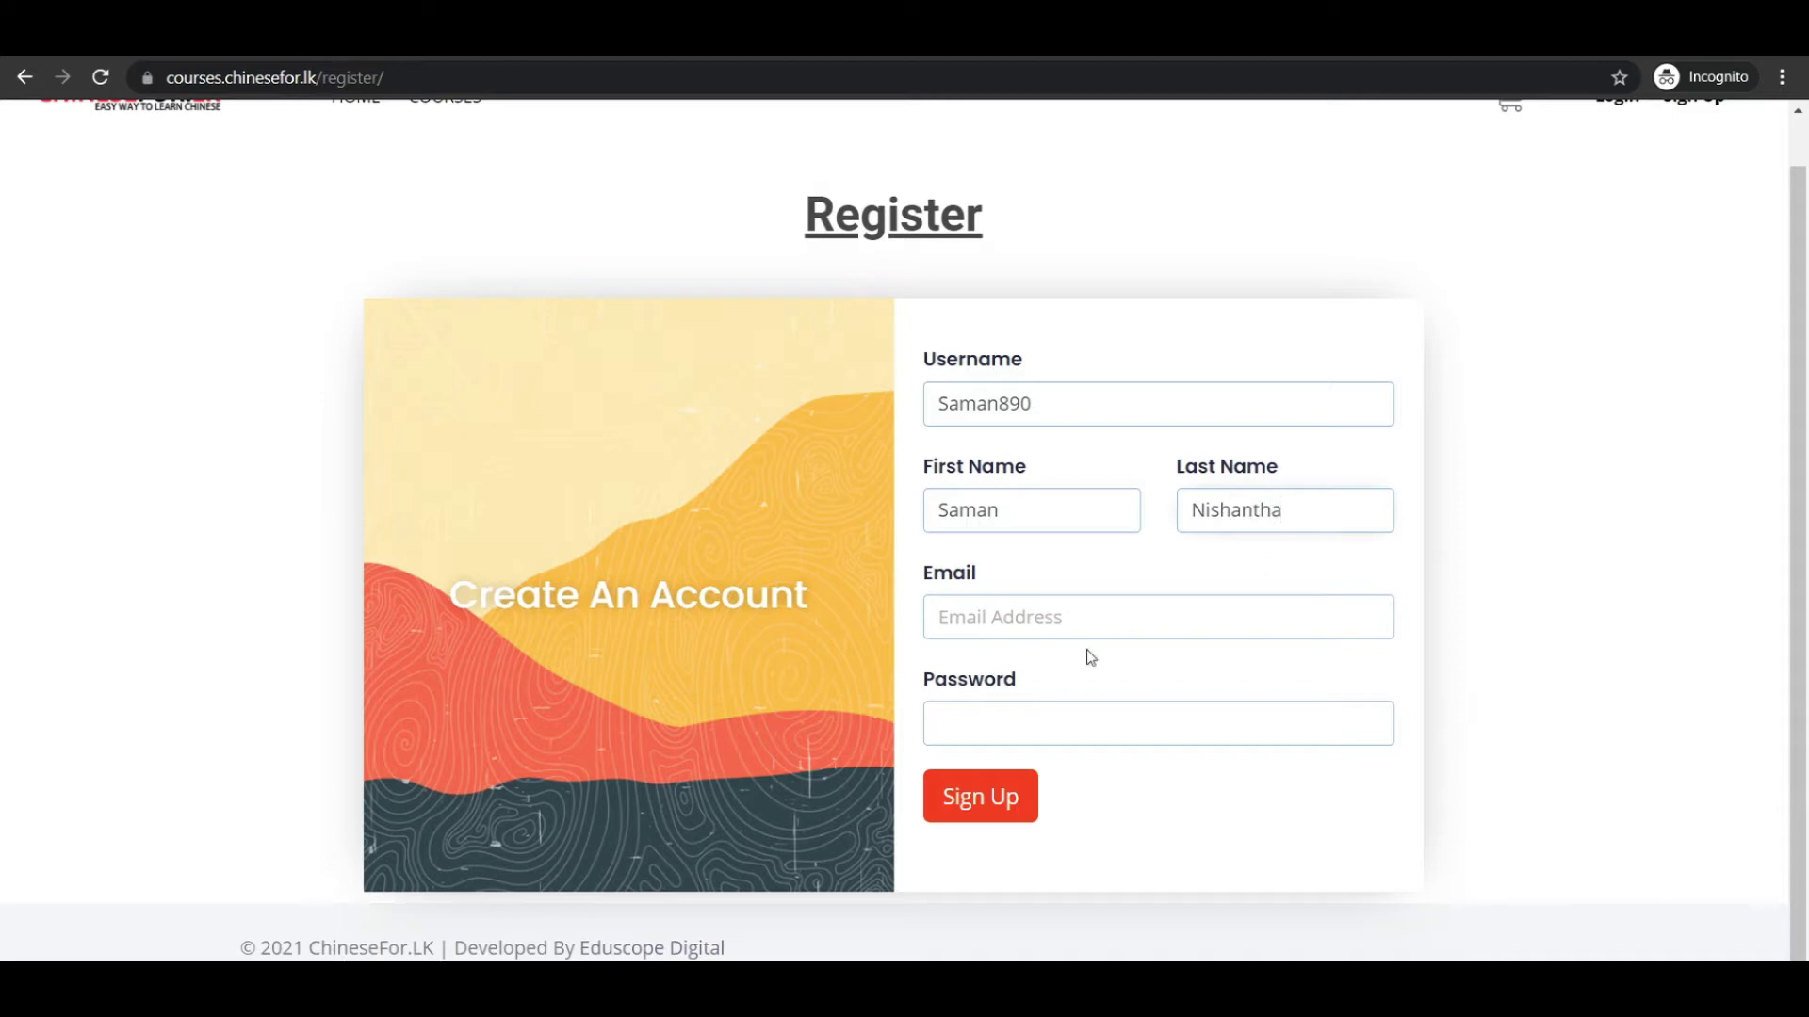
key(ctrl+a)
click(1037, 614)
key(ctrl+v)
click(1000, 731)
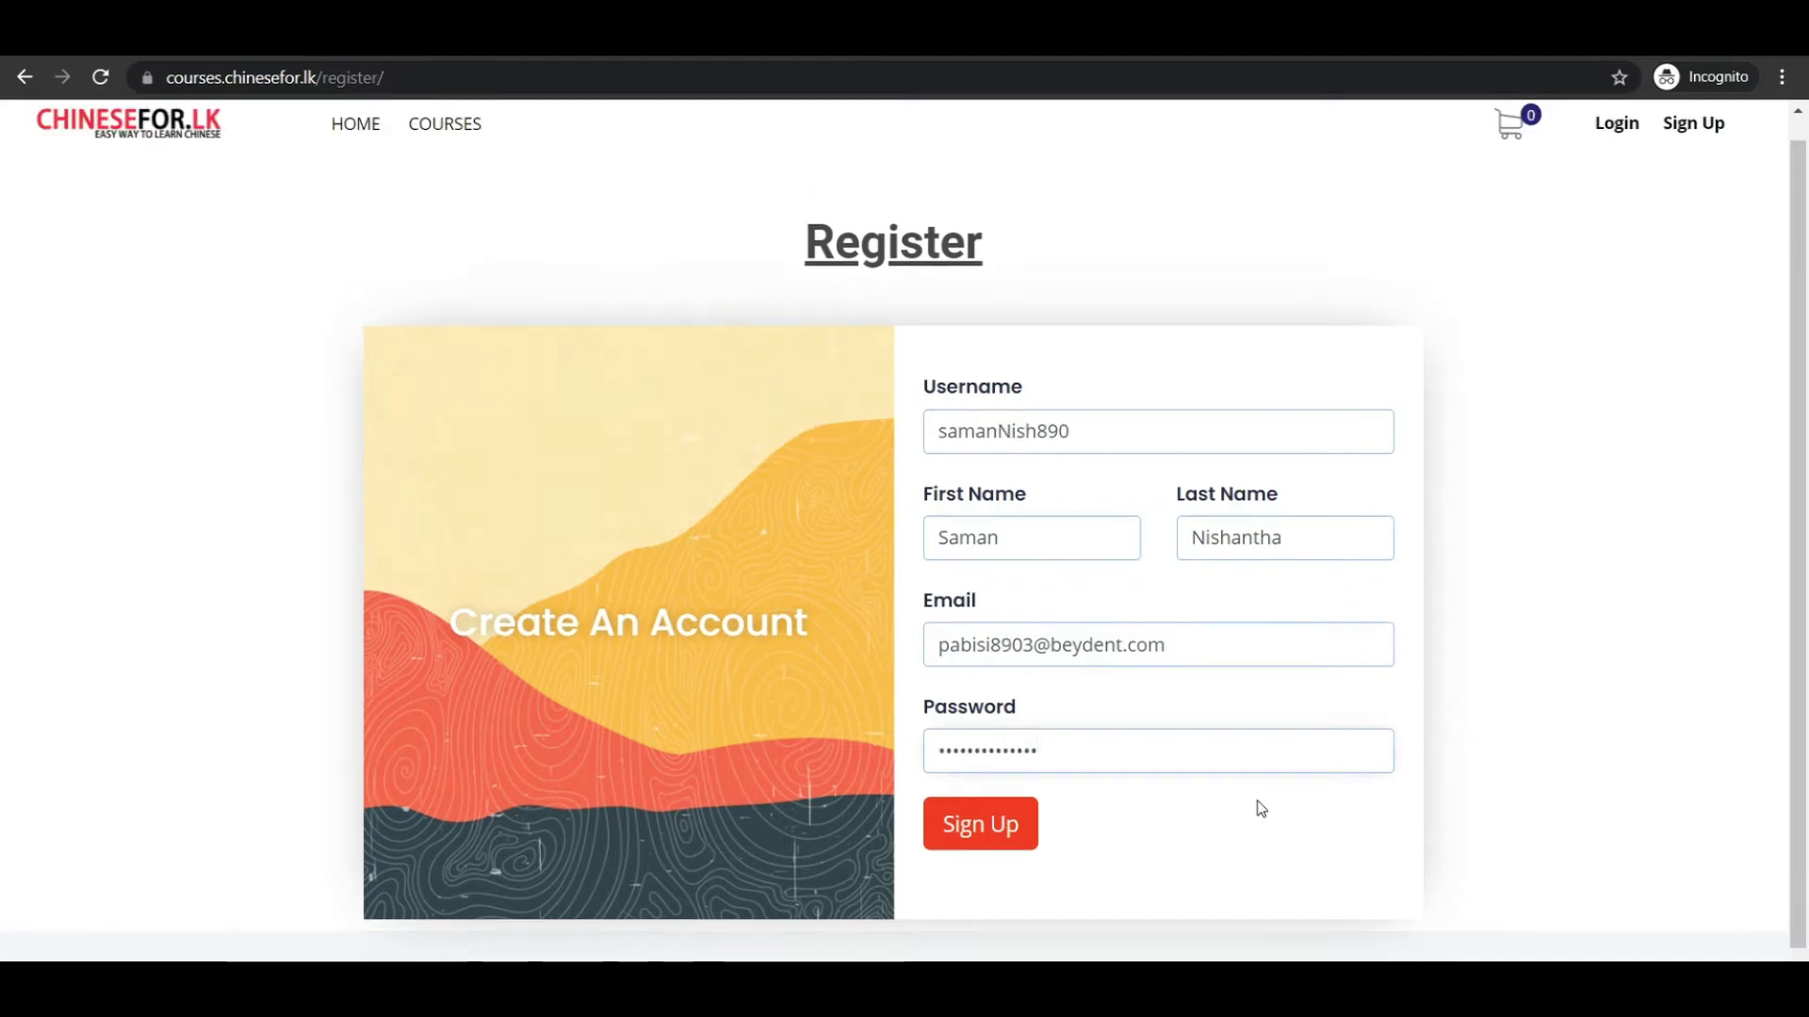
click(979, 834)
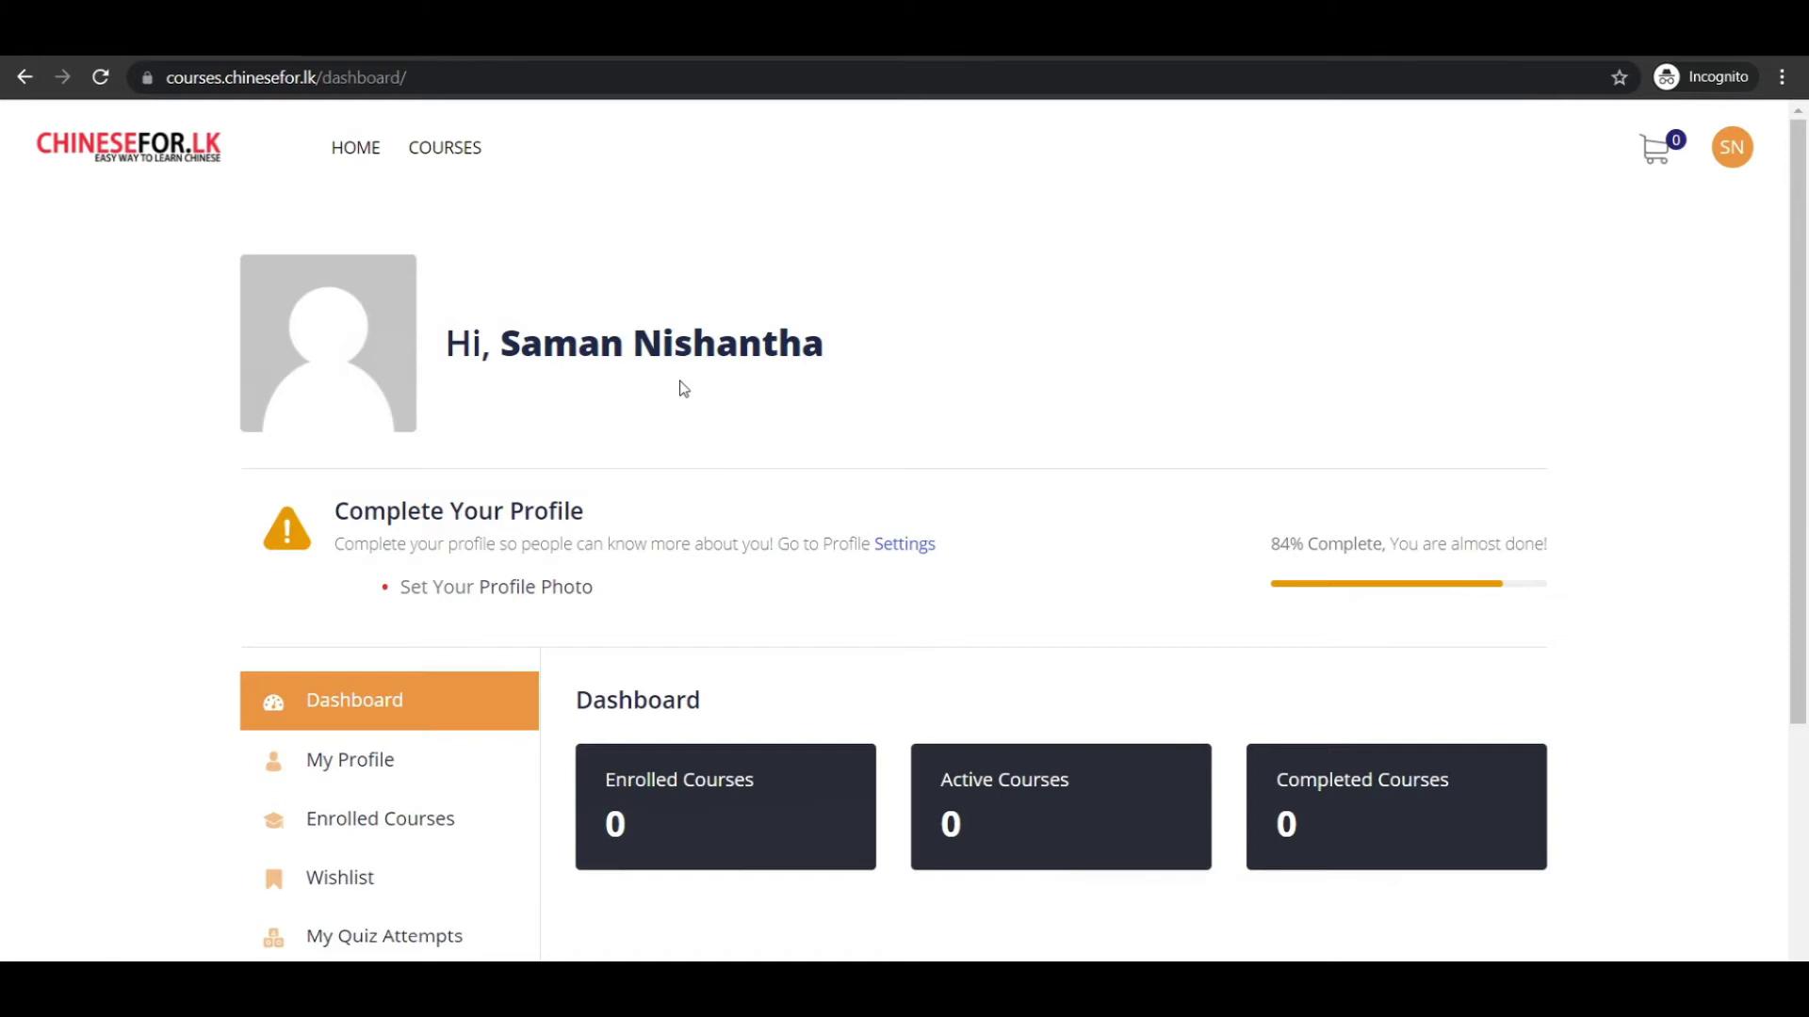
From COURSES, add the Basic Chinese Language Course to the cart and view the cart.
click(427, 161)
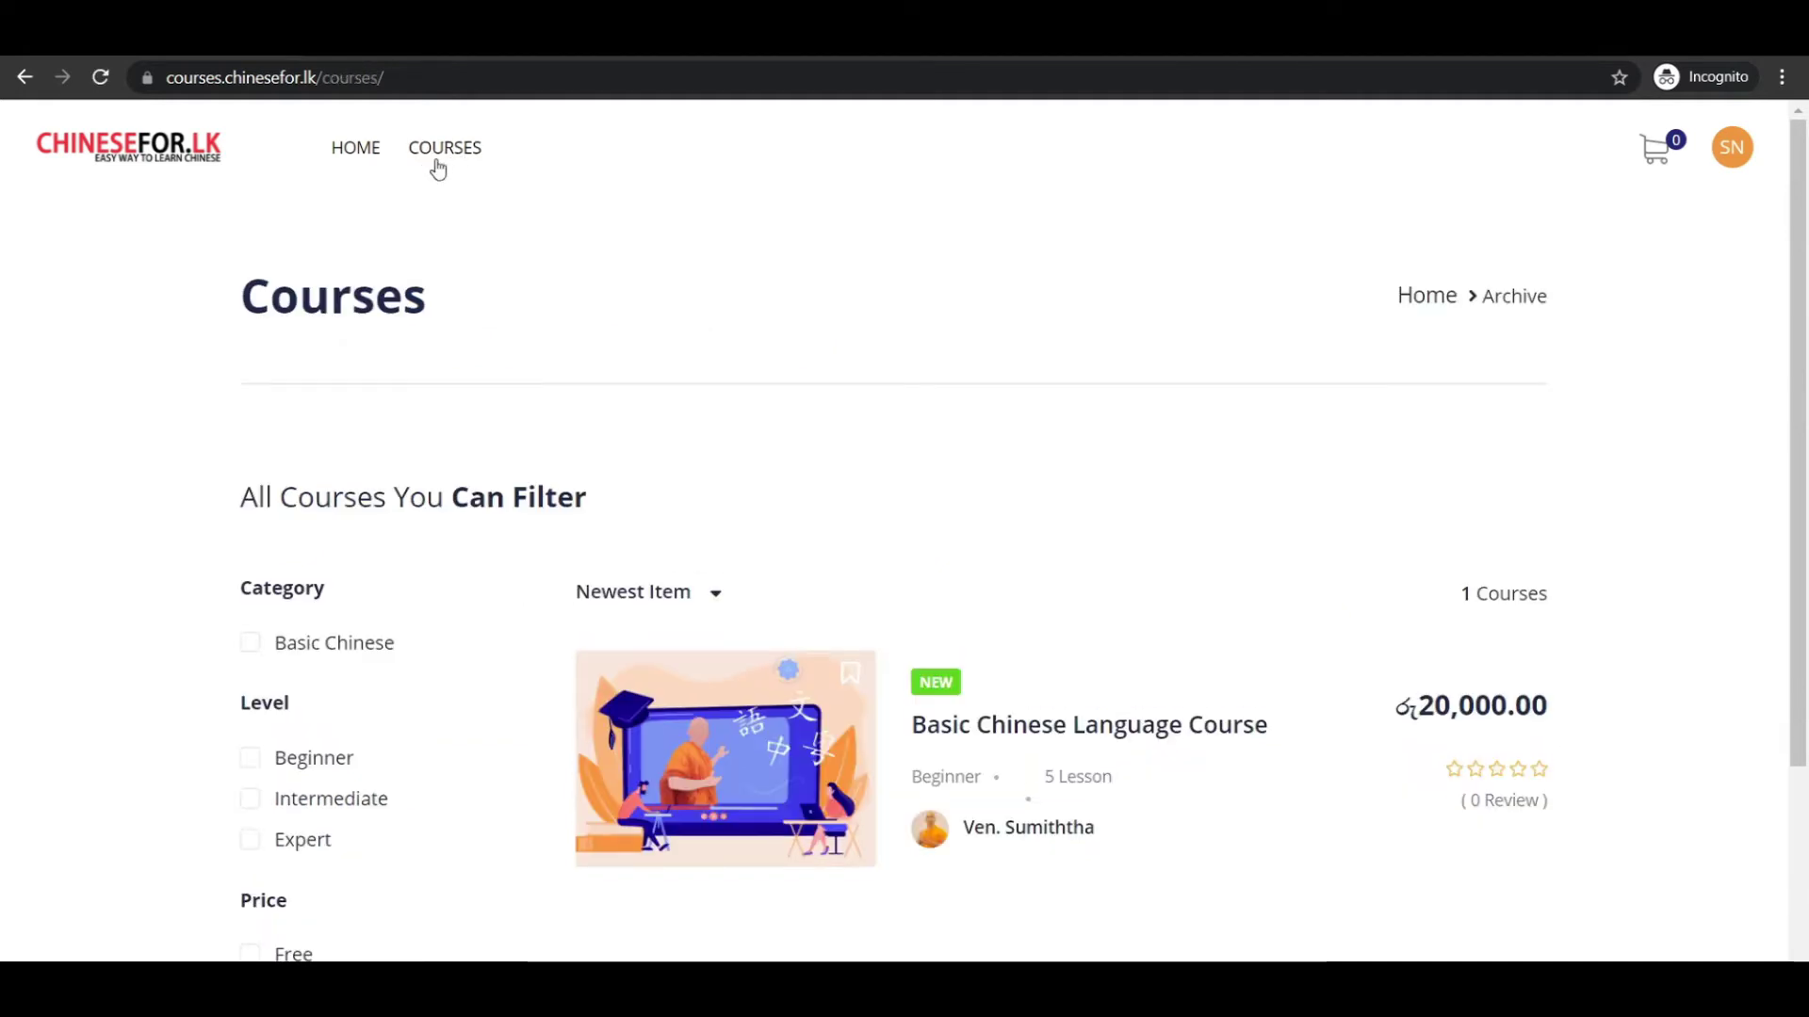
scroll(839, 427, down, 3)
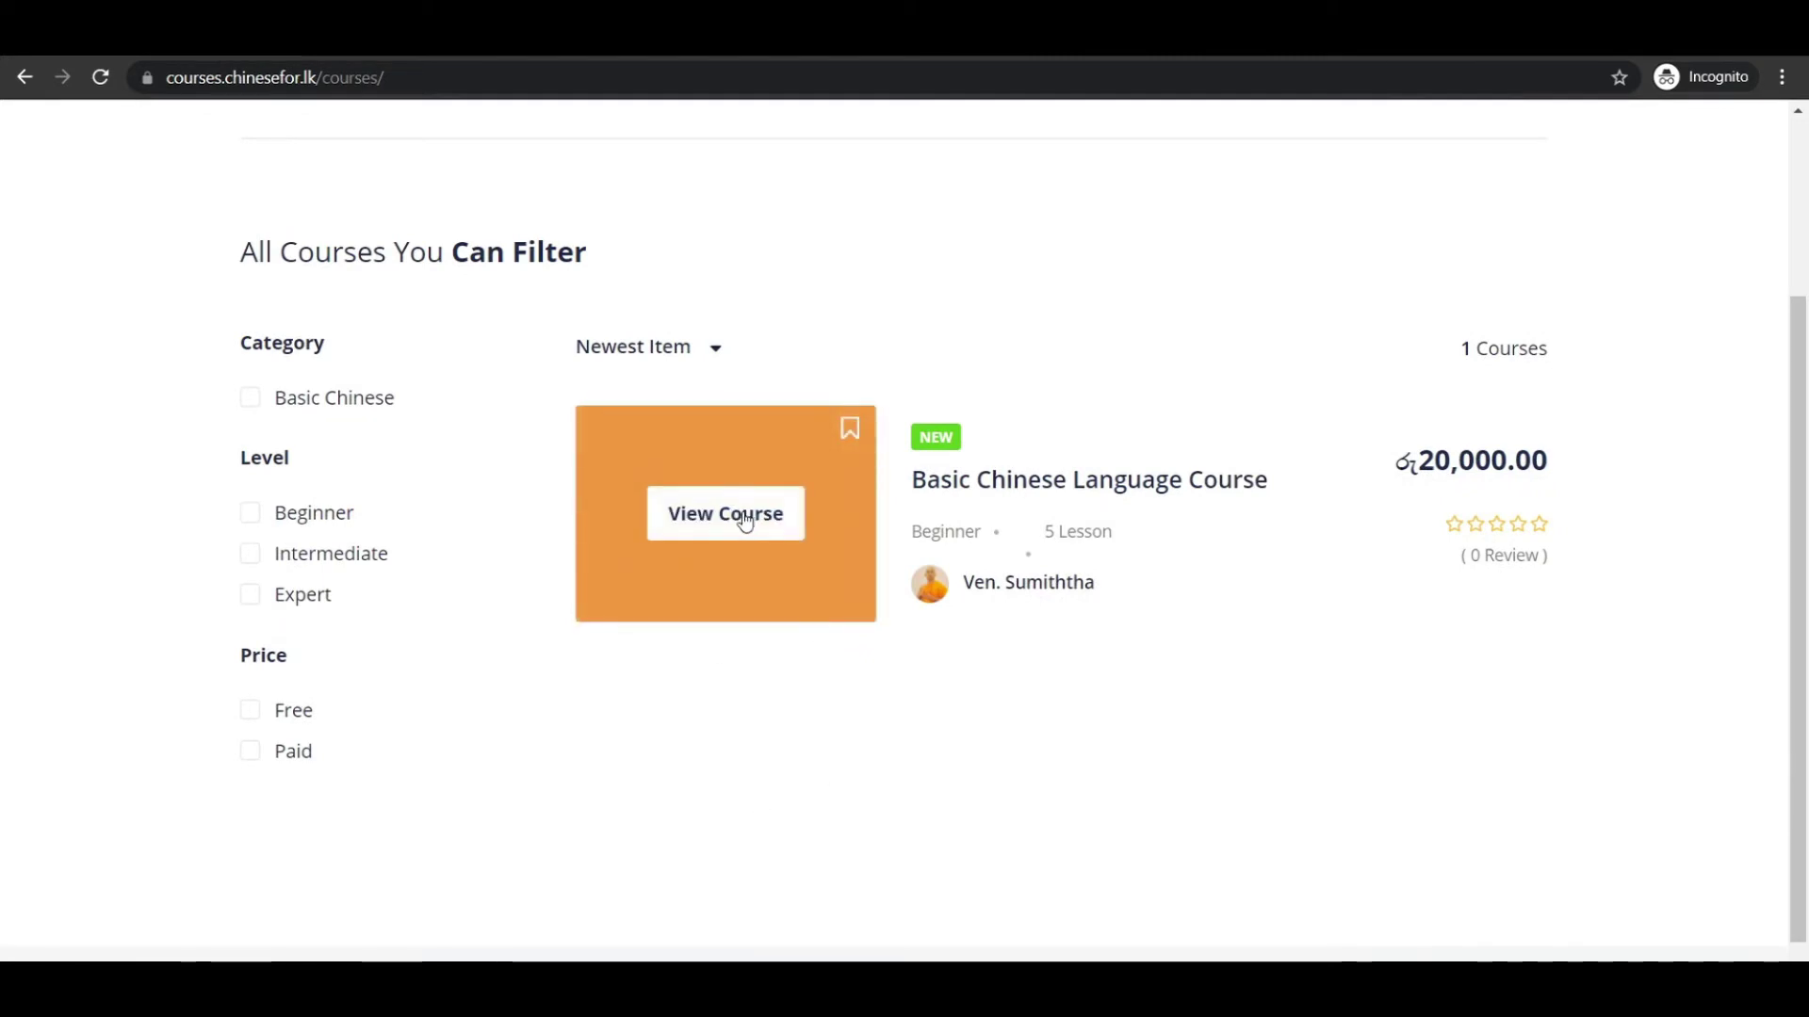
click(745, 521)
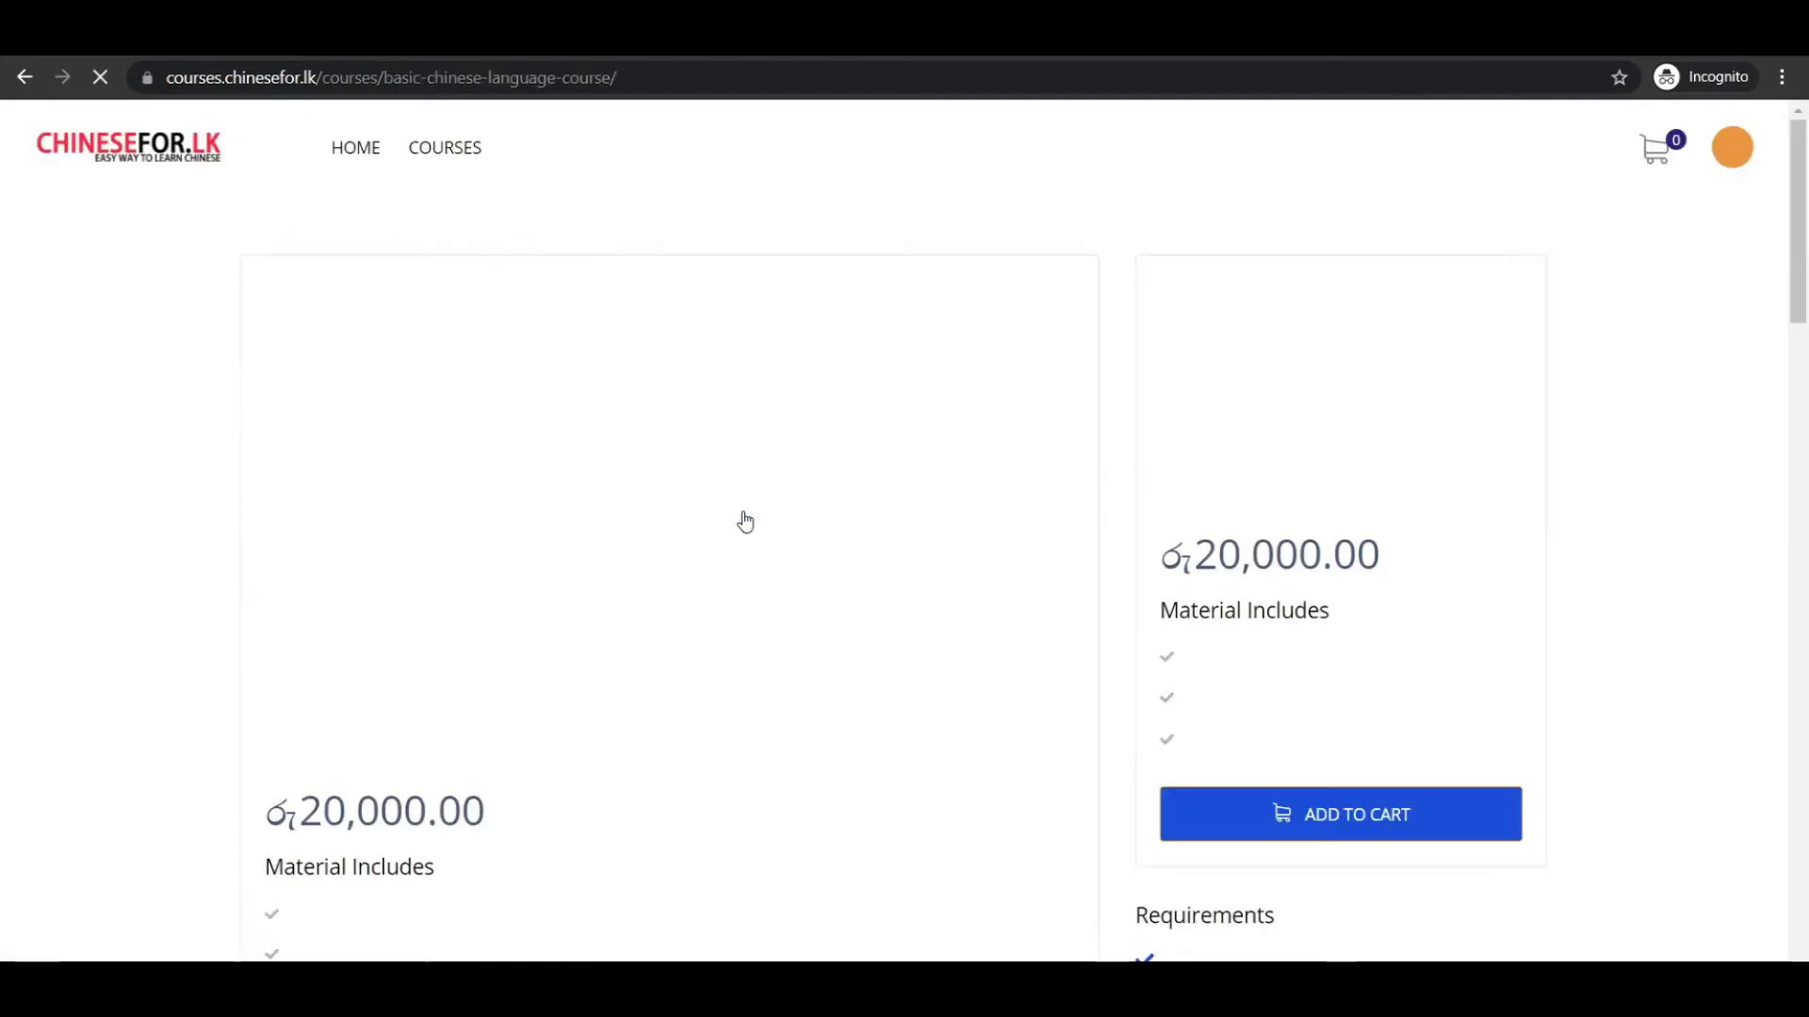
scroll(1512, 735, down, 2)
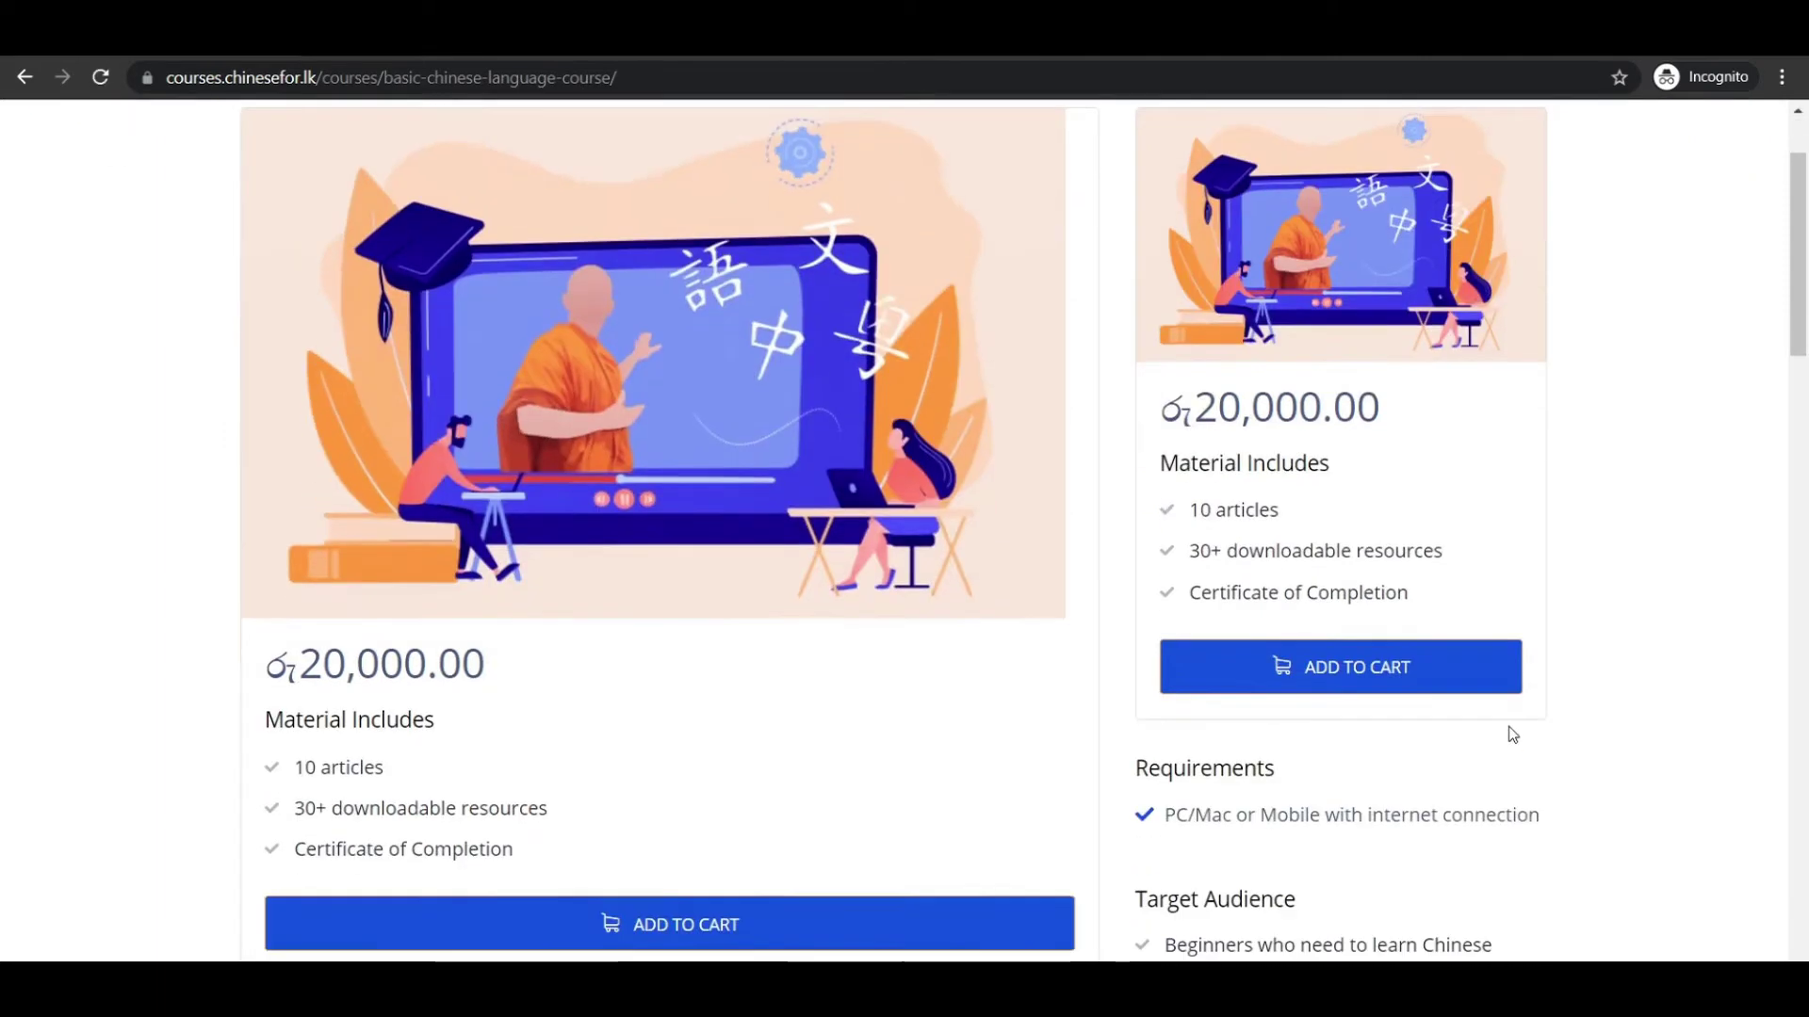
click(1357, 671)
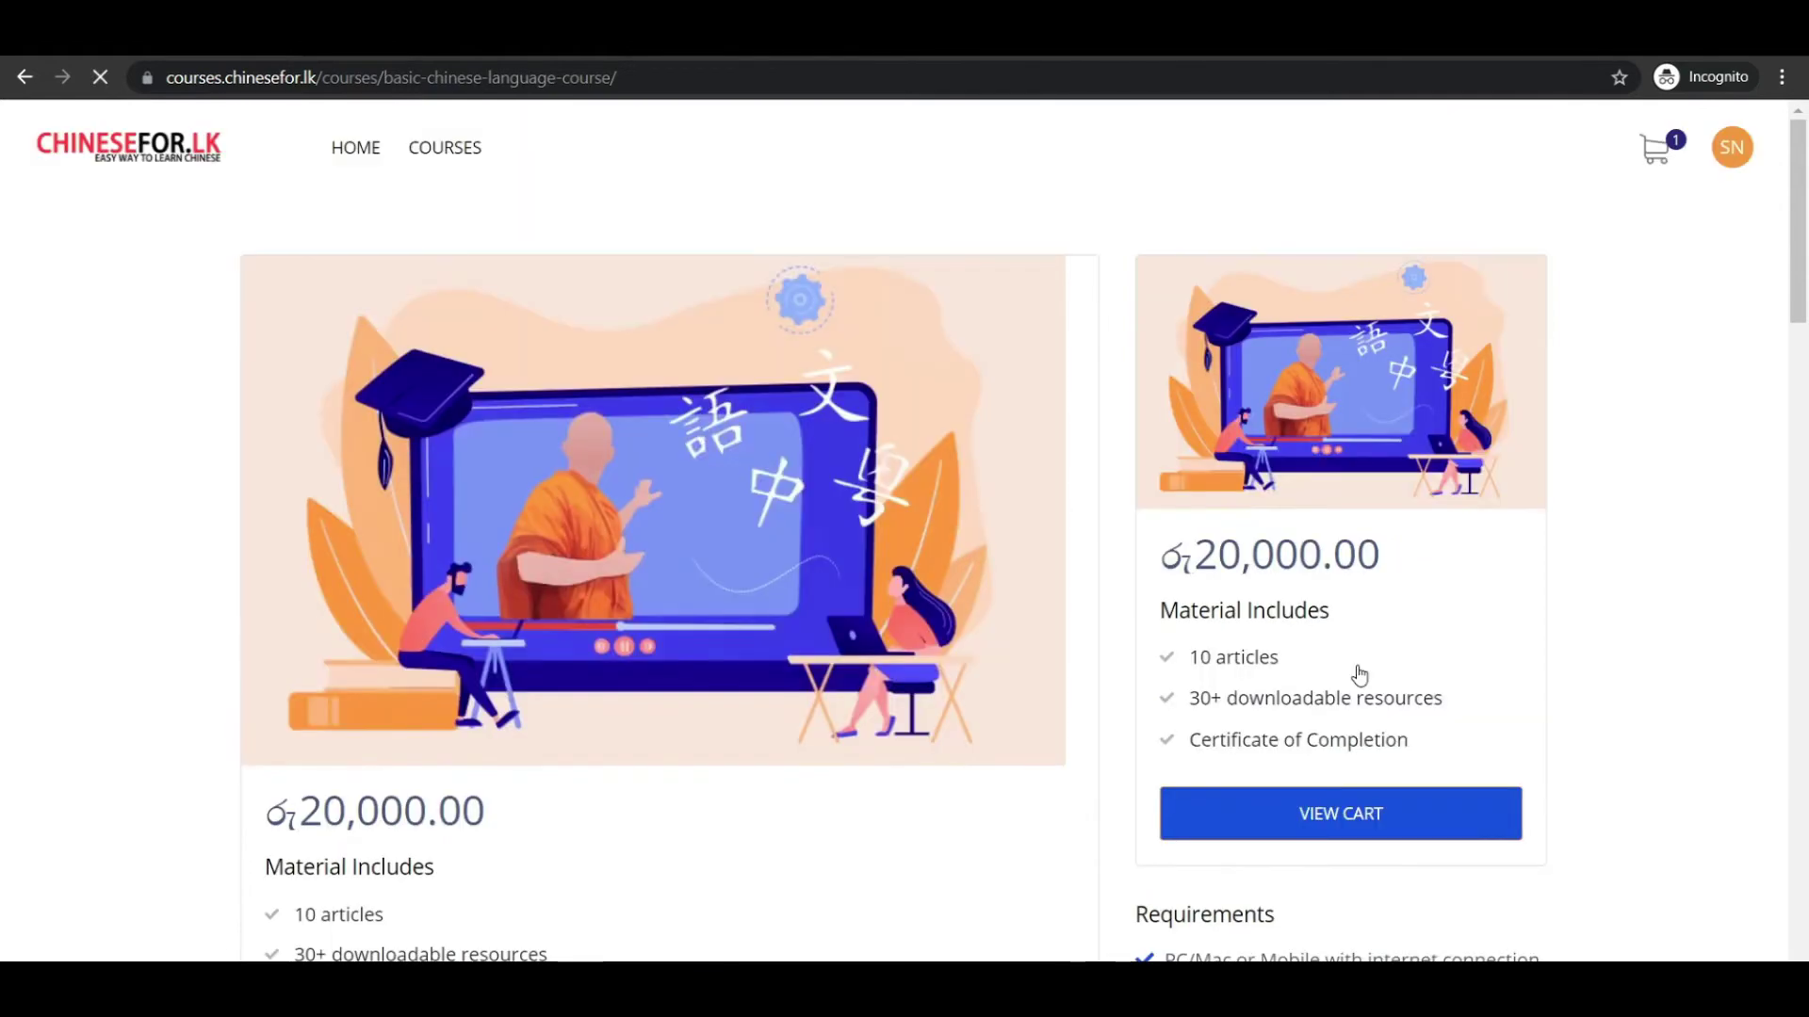
scroll(1358, 671, down, 3)
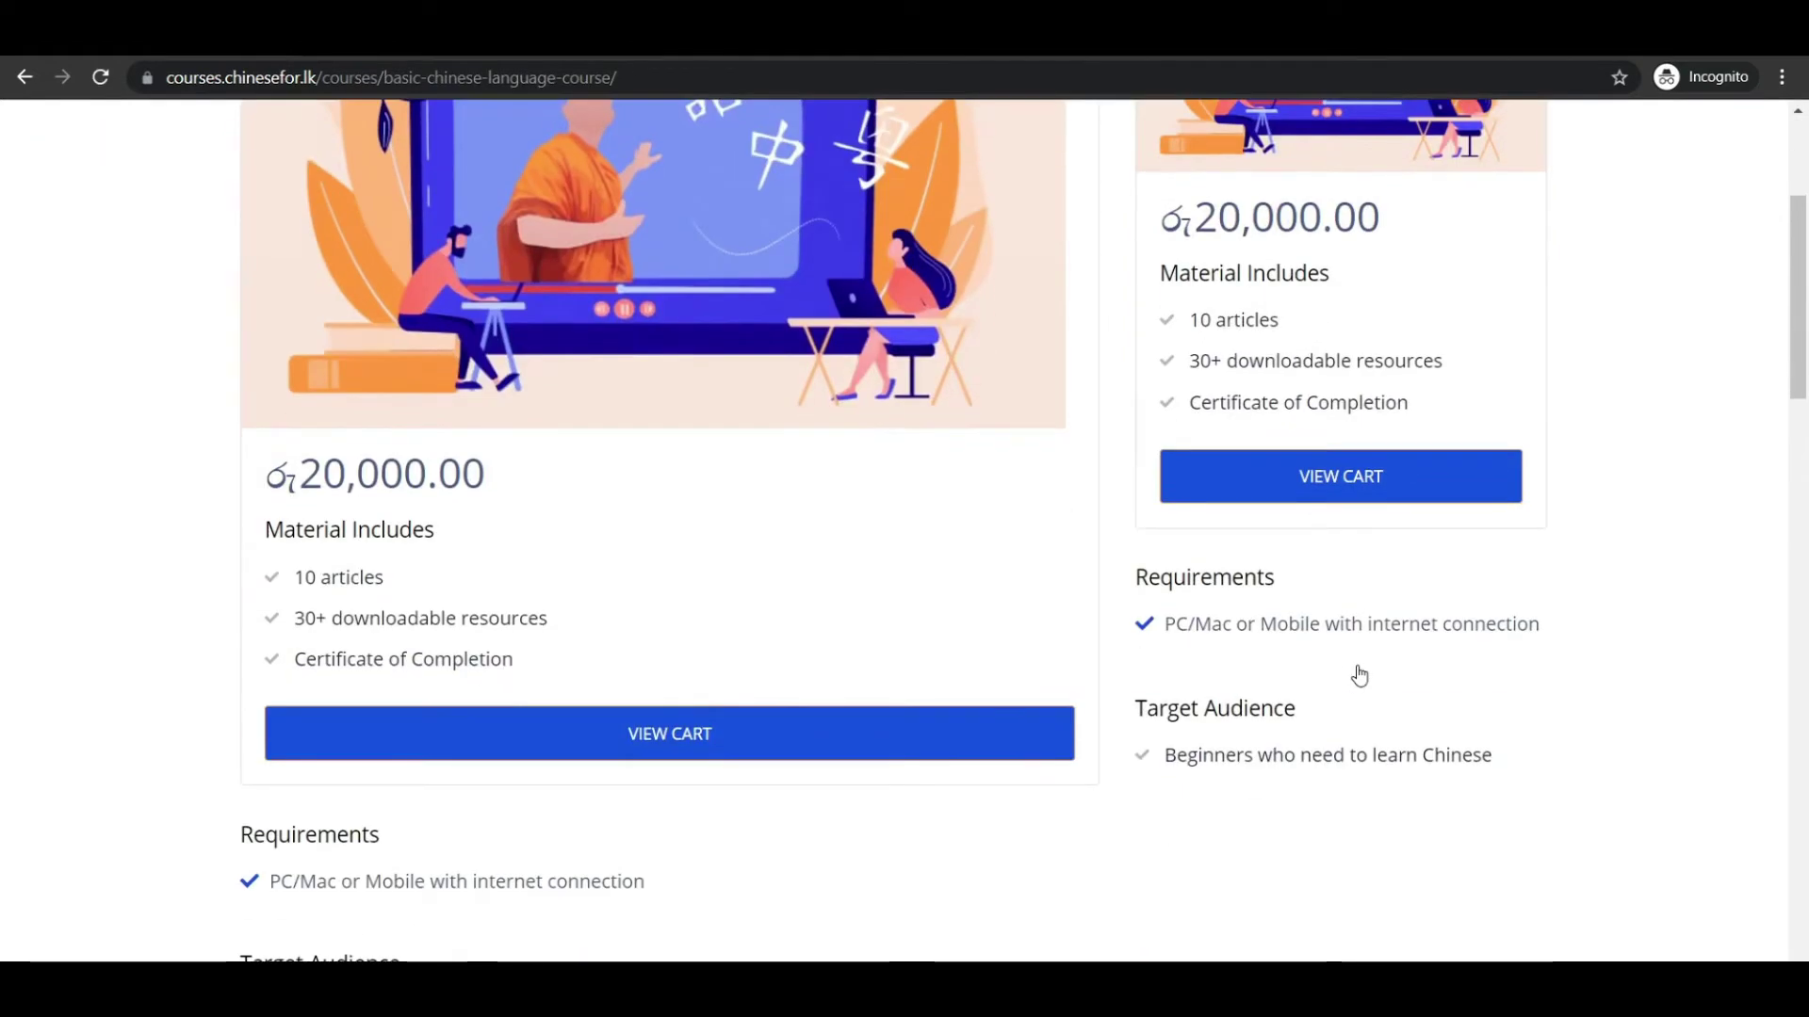
click(1310, 480)
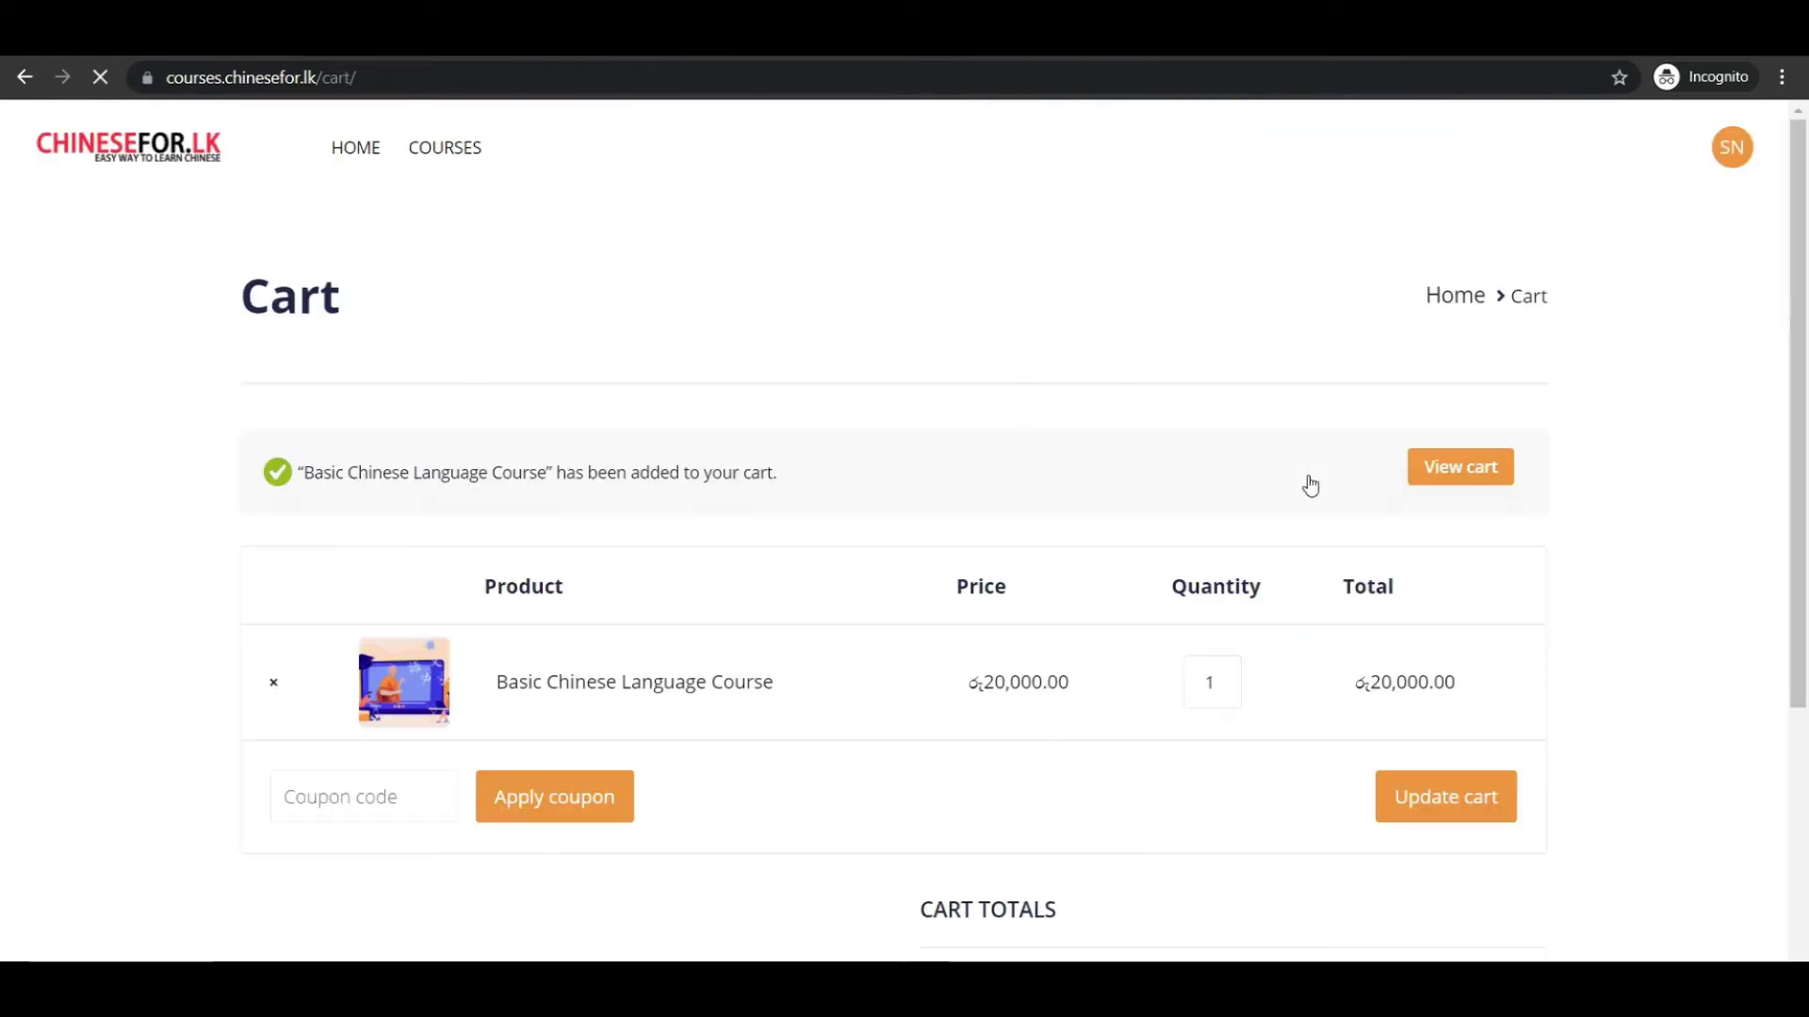
scroll(1309, 484, down, 4)
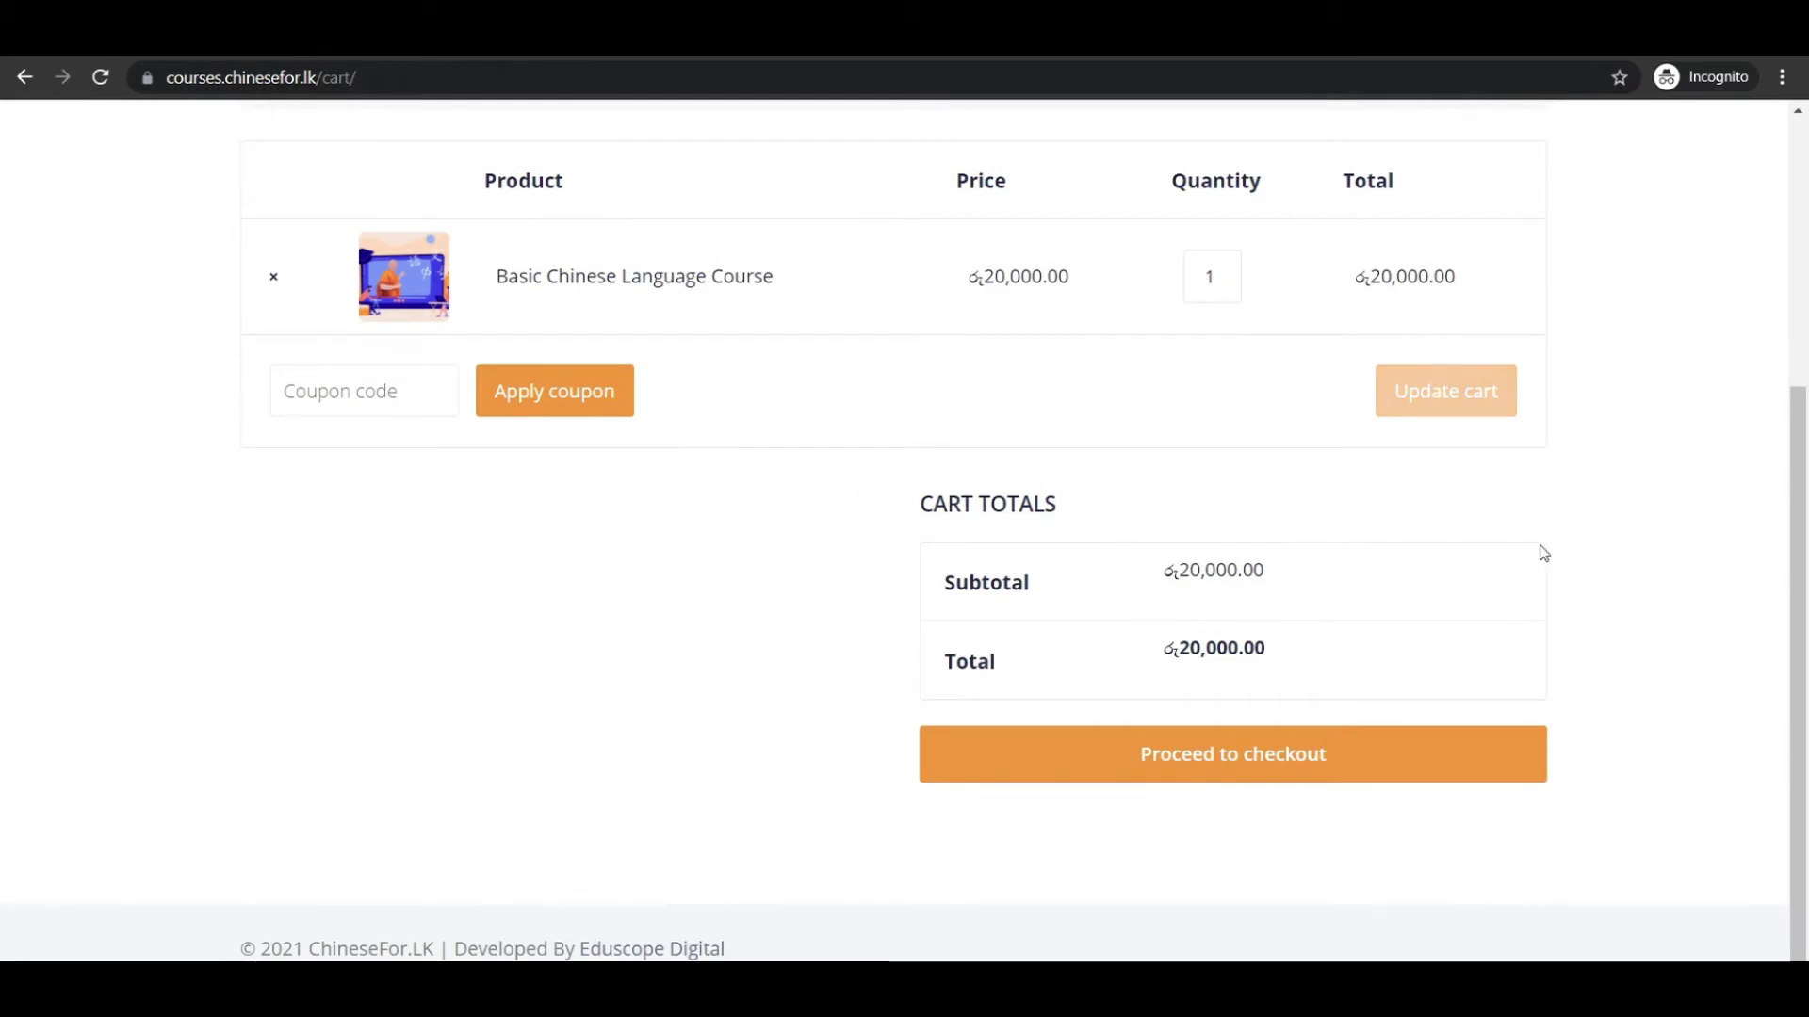
scroll(1542, 553, up, 2)
scroll(1542, 553, down, 2)
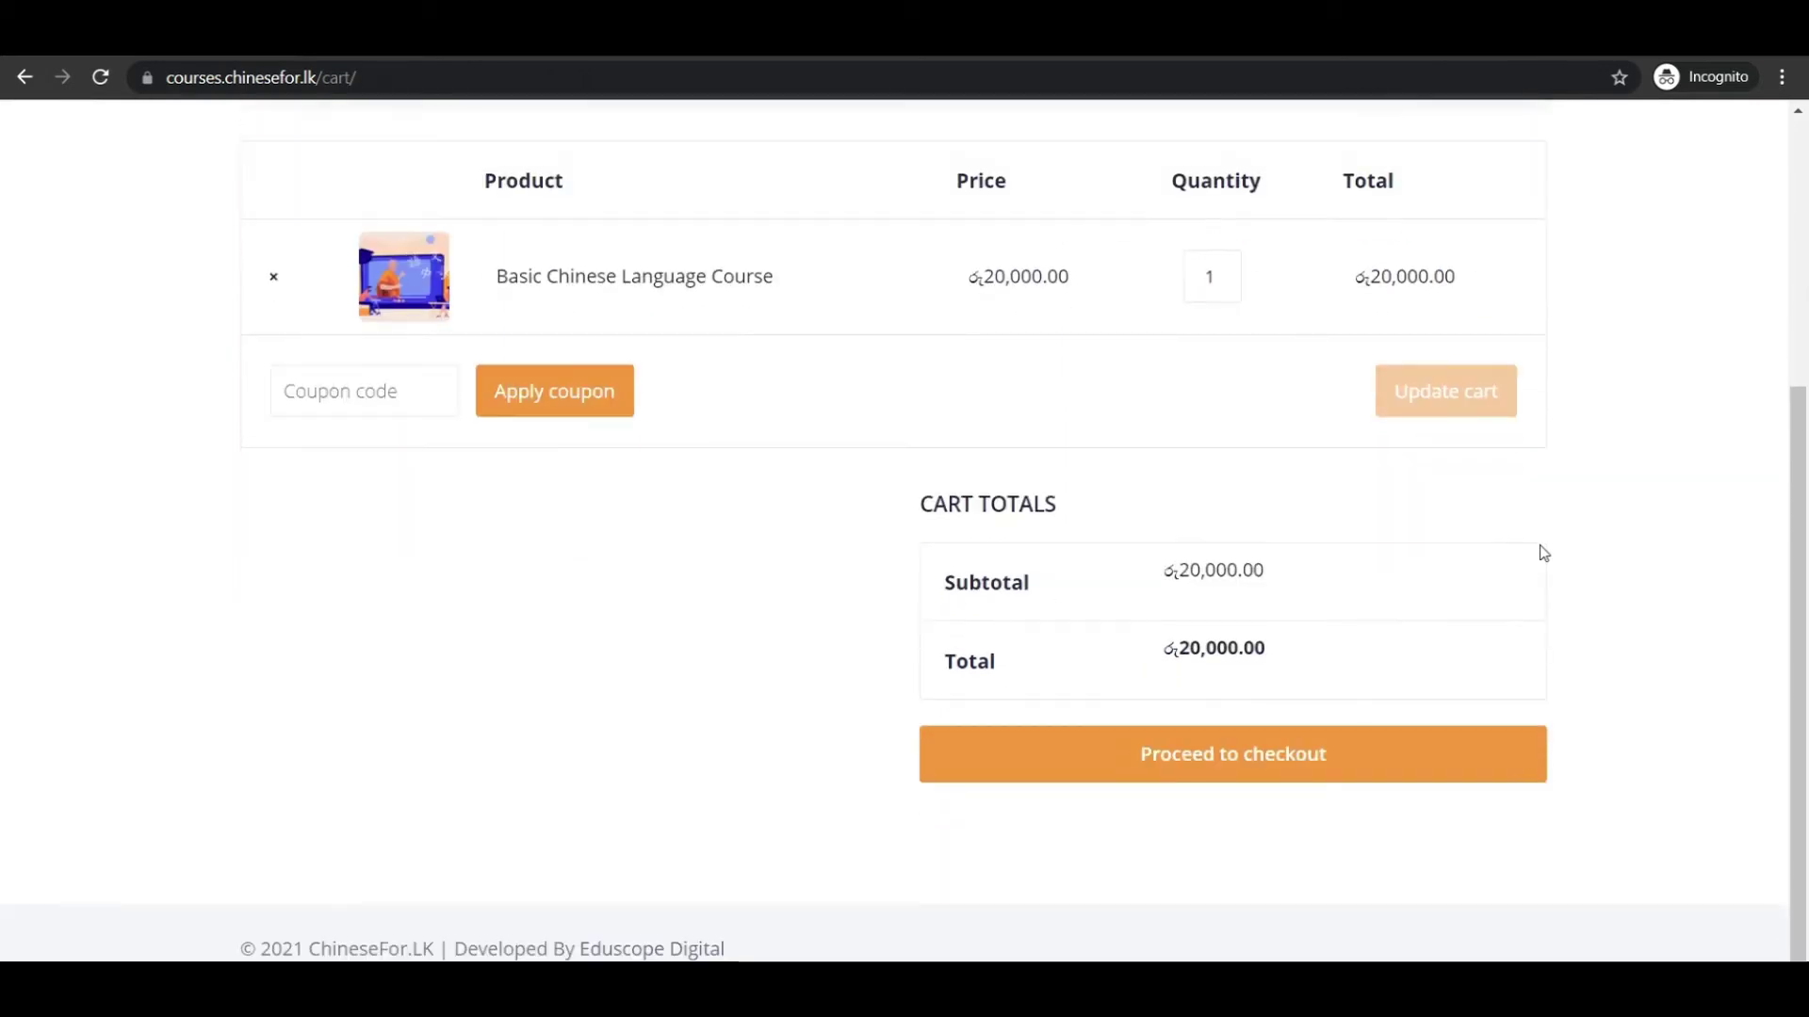
Proceed to checkout and enter the buyer's full name.
click(1254, 771)
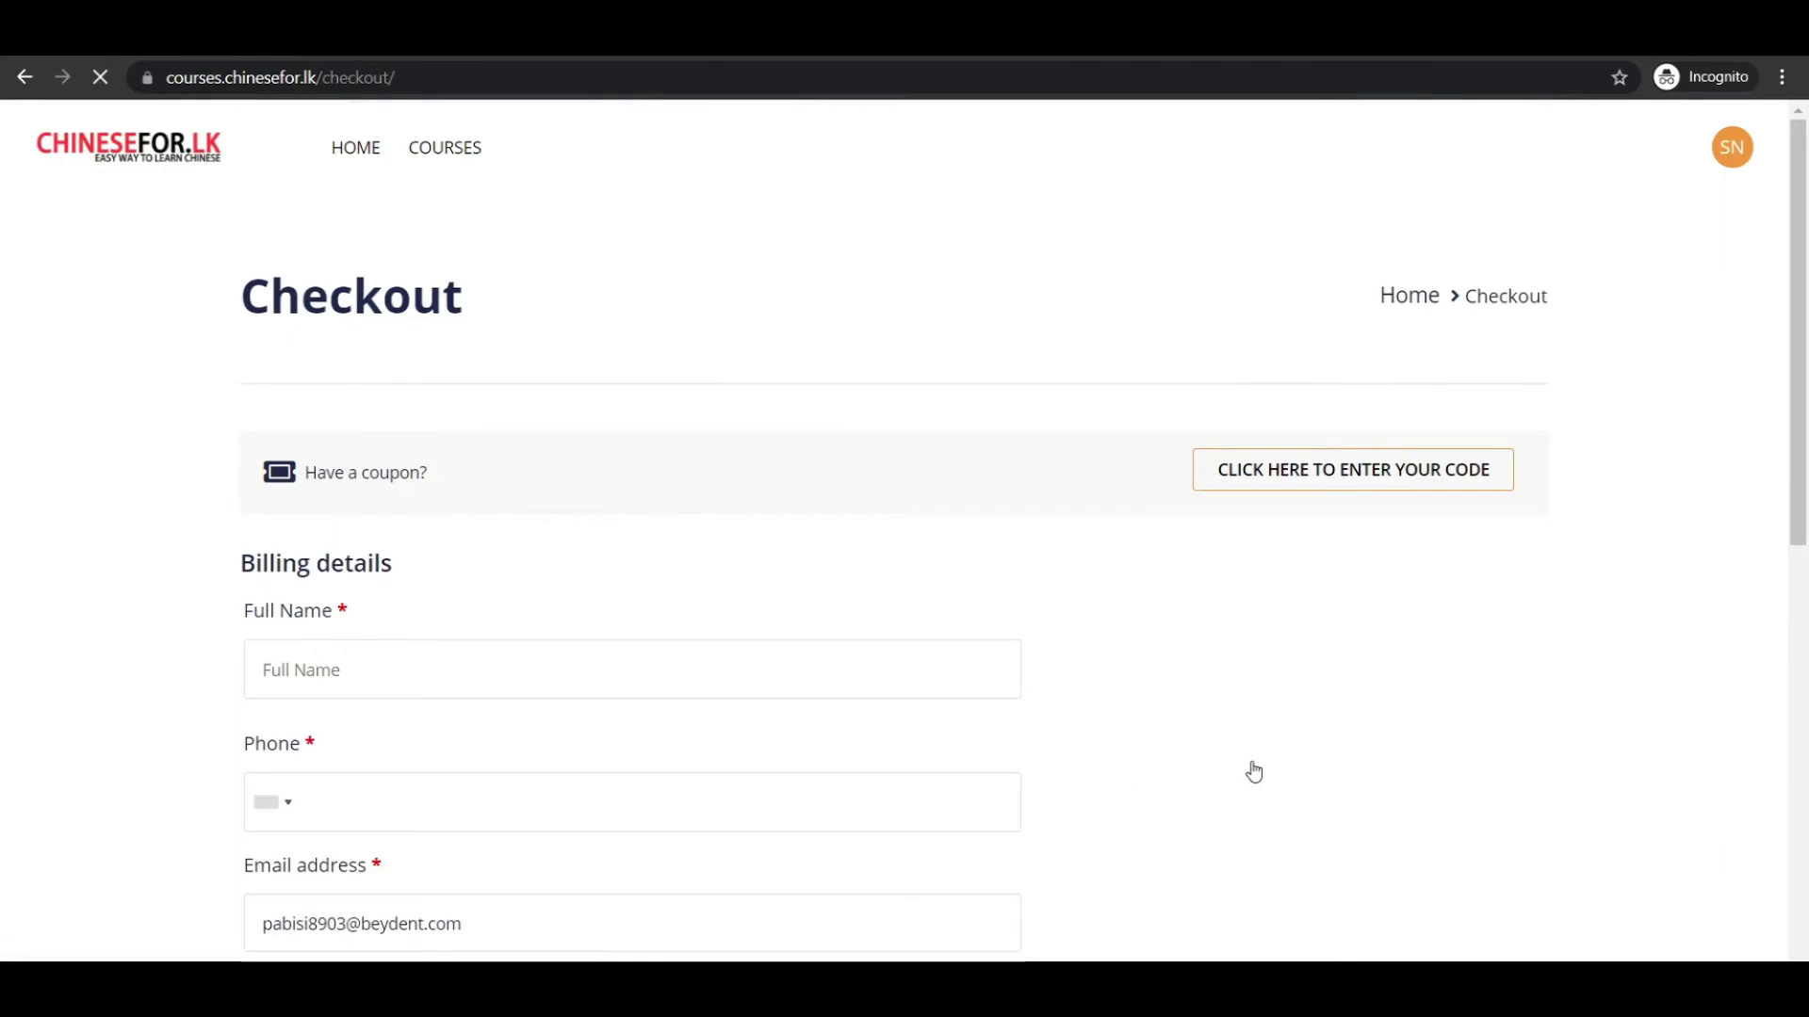
scroll(1254, 772, down, 2)
scroll(1253, 771, down, 1)
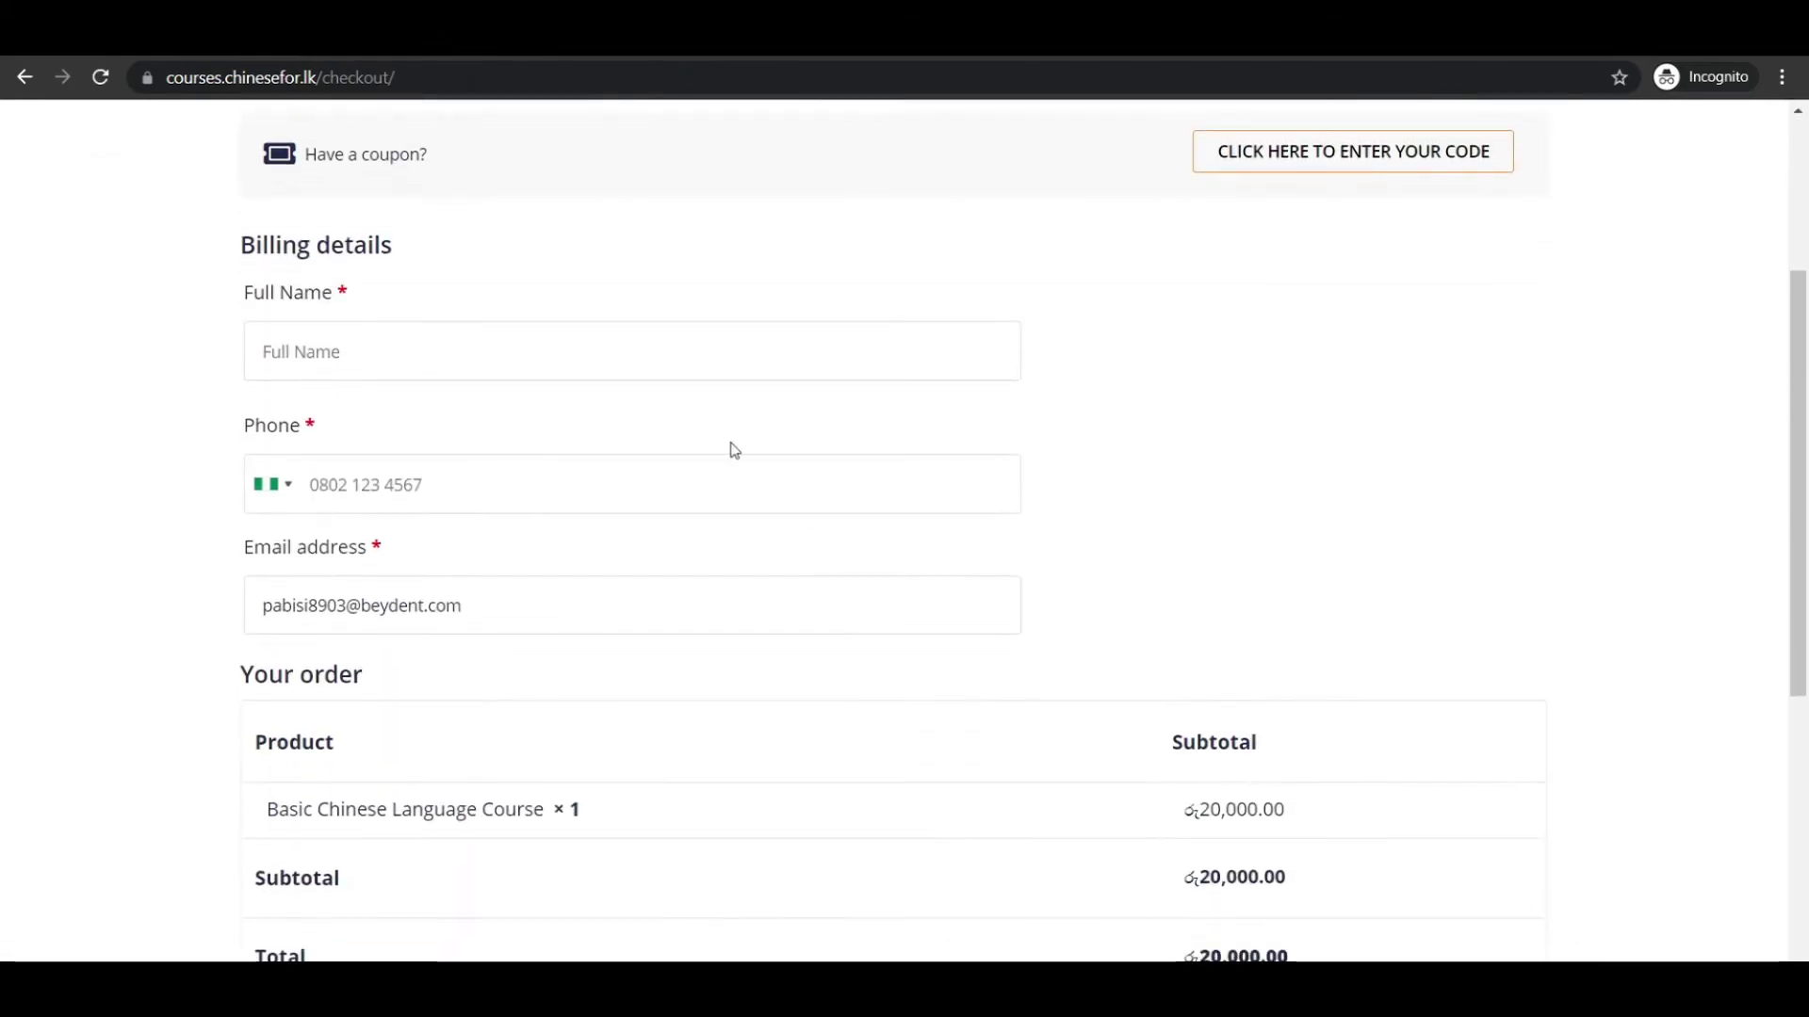
click(428, 348)
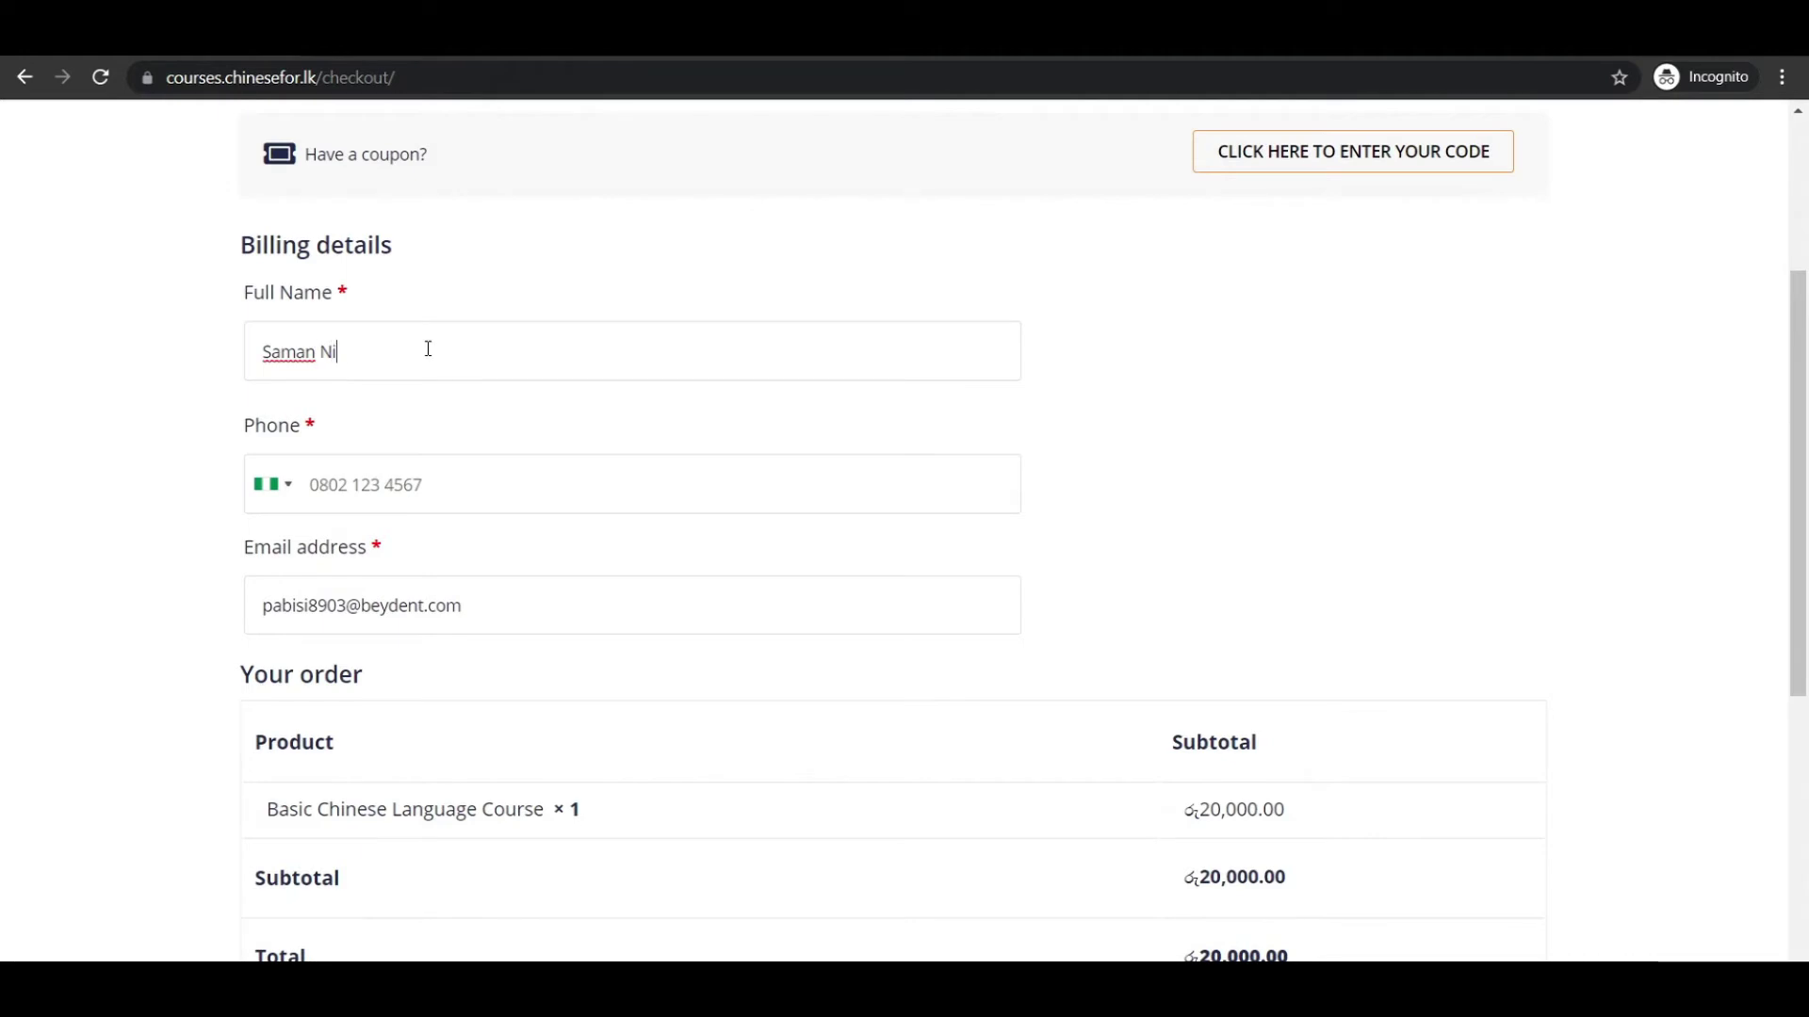
Set the phone country code to Sri Lanka and enter the buyer's phone number.
click(278, 489)
key(s)
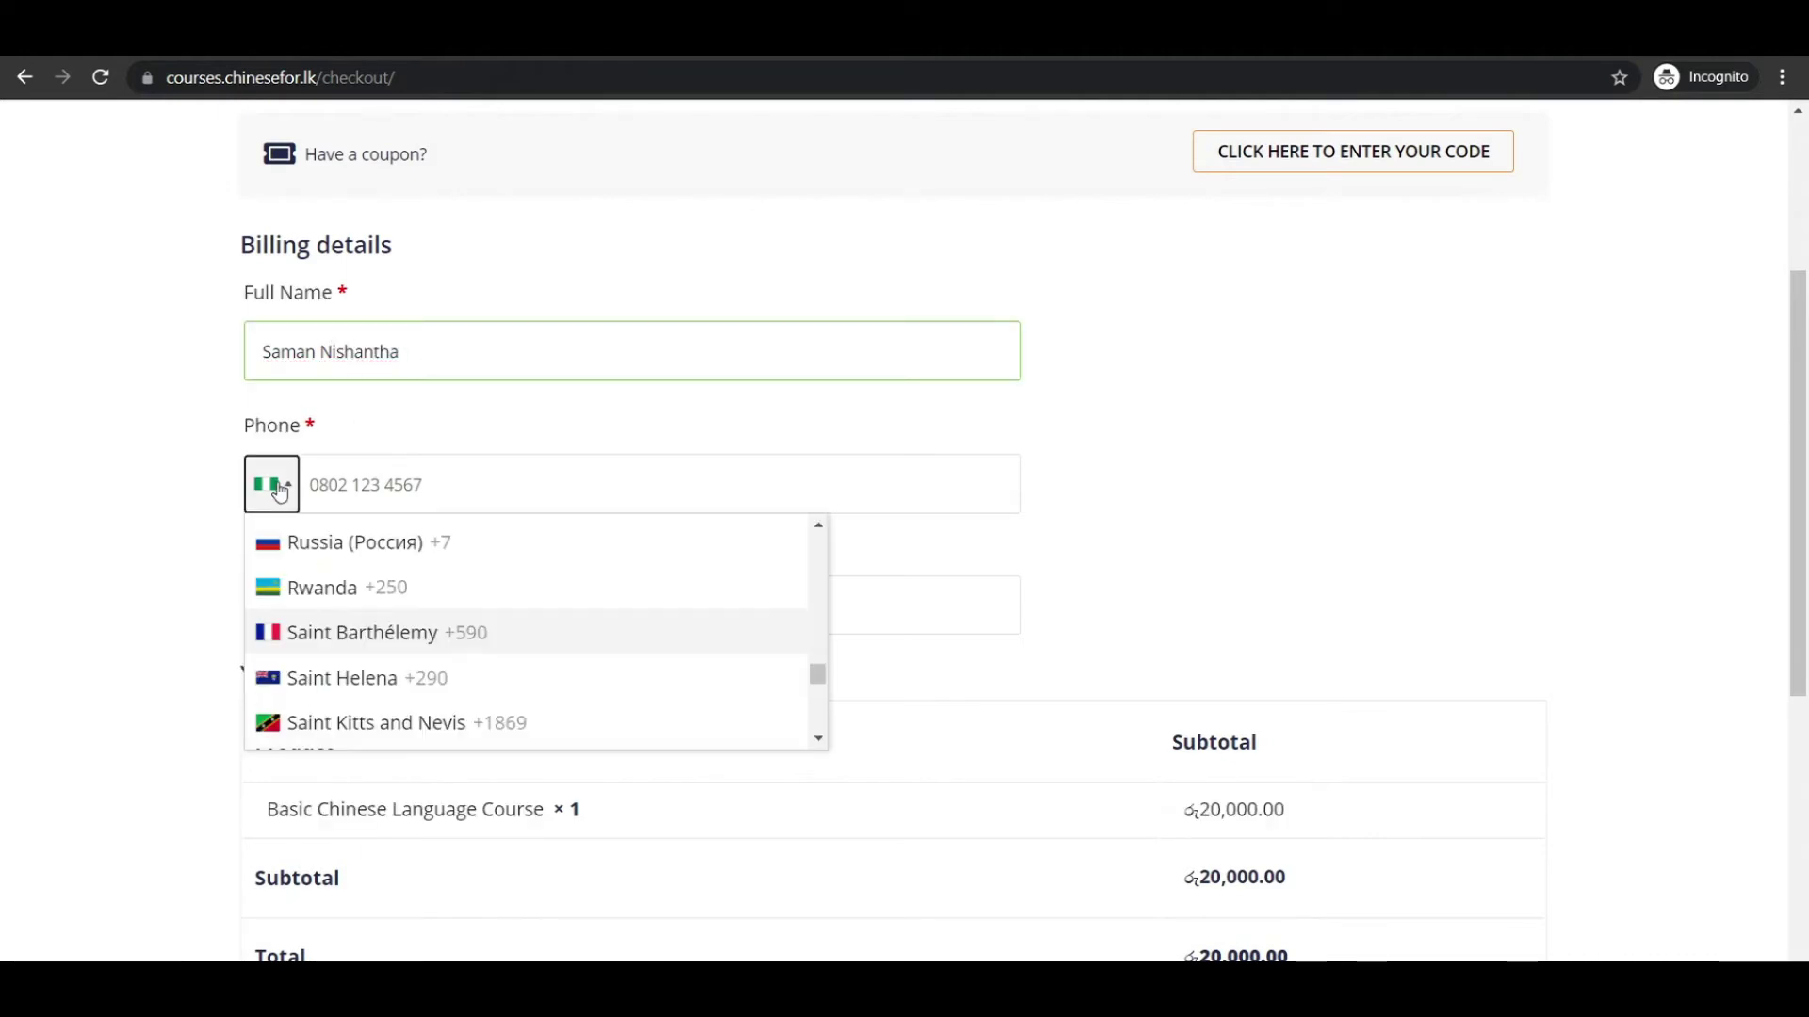
key(r)
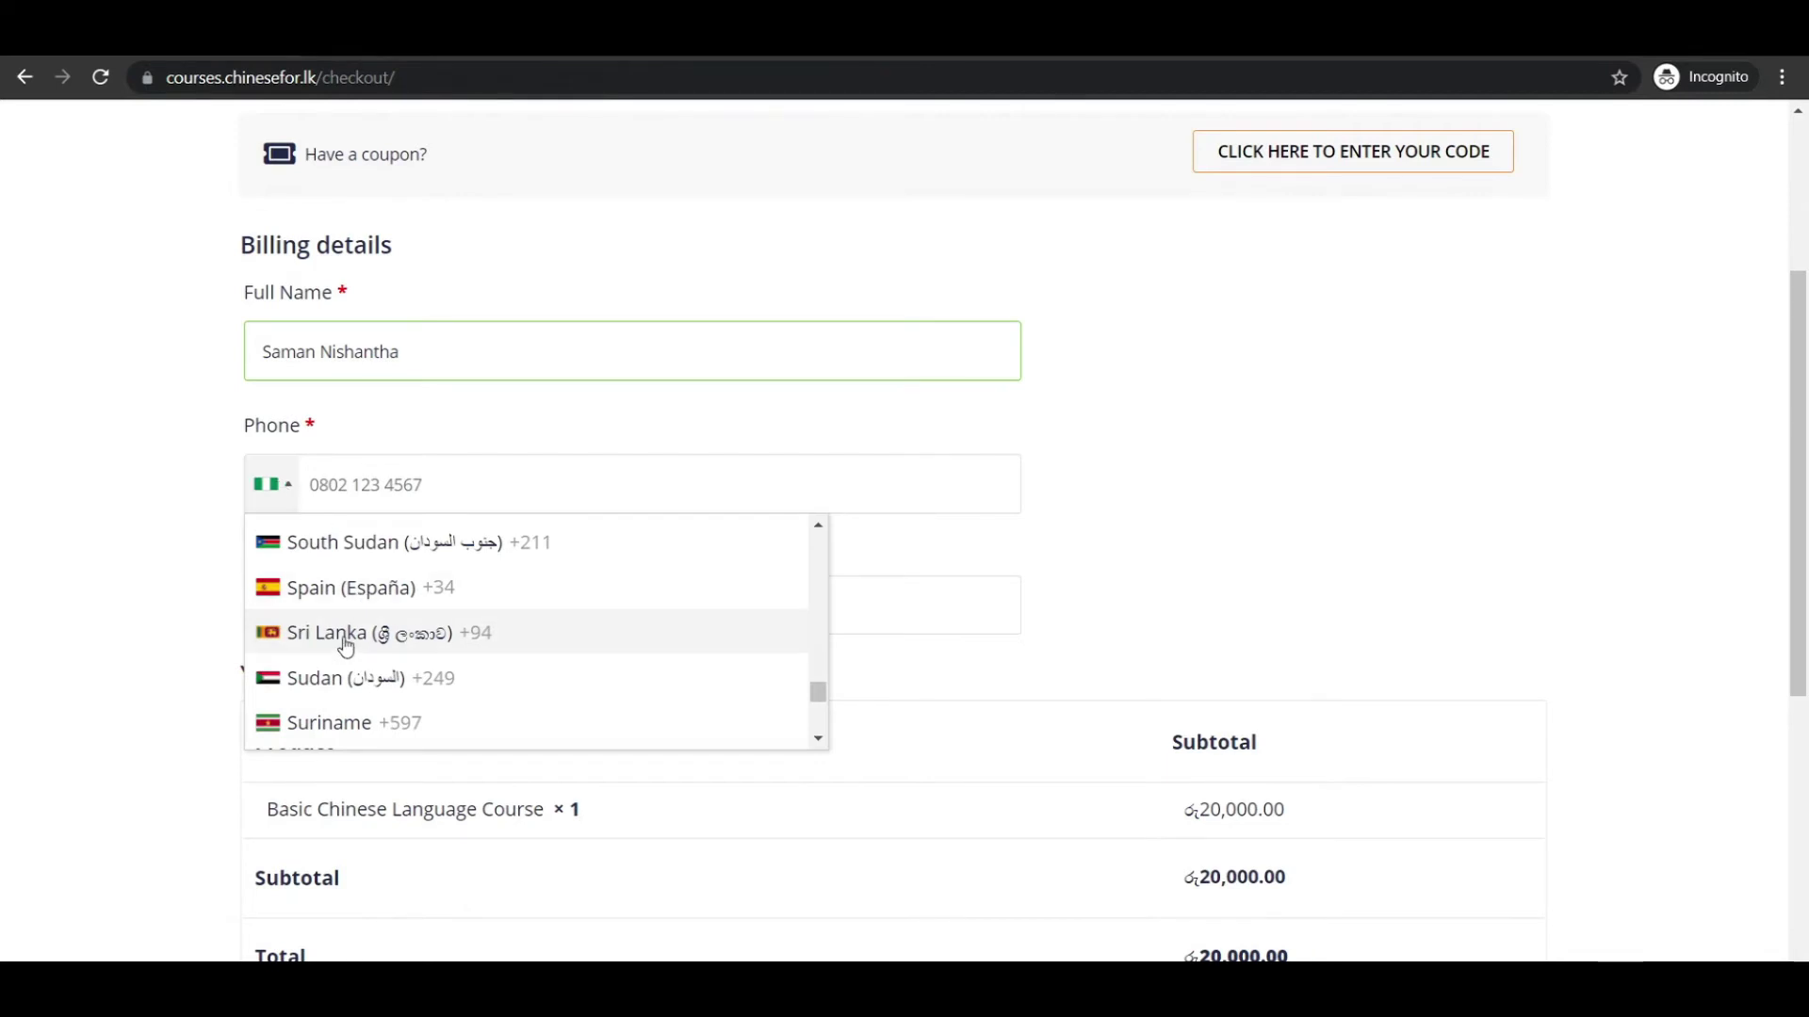
click(344, 637)
click(398, 468)
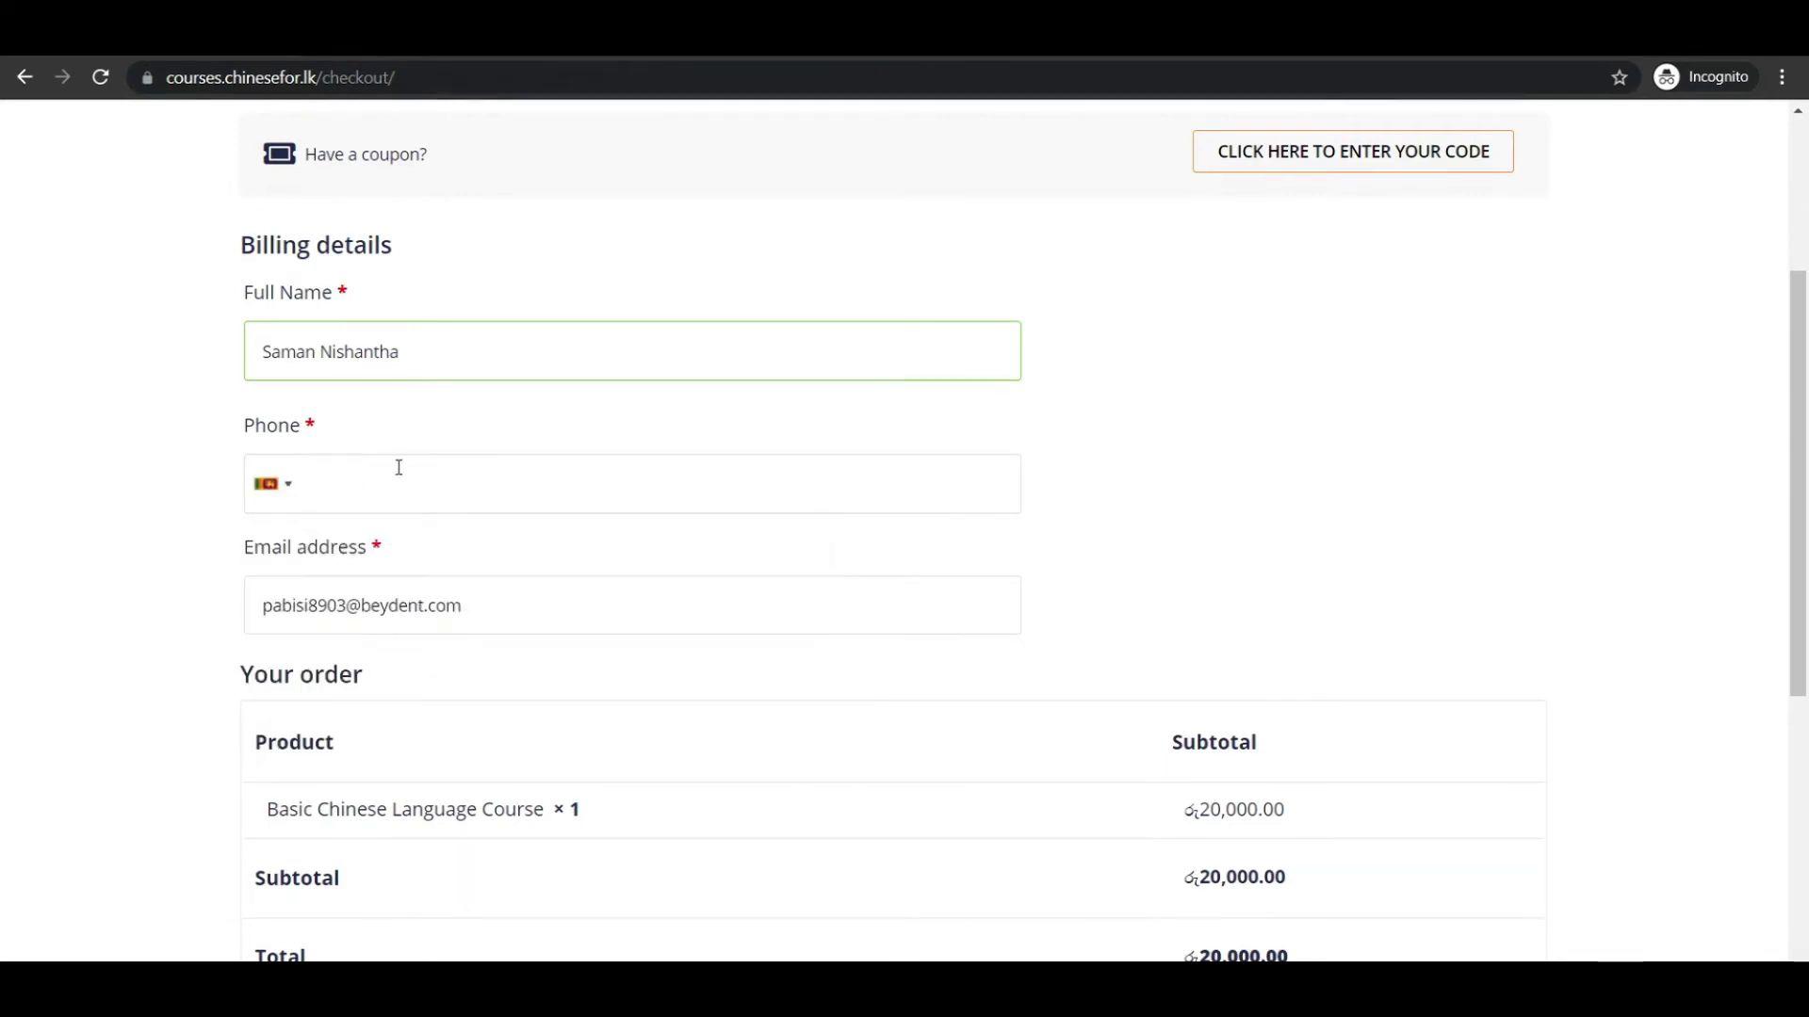
scroll(399, 468, down, 2)
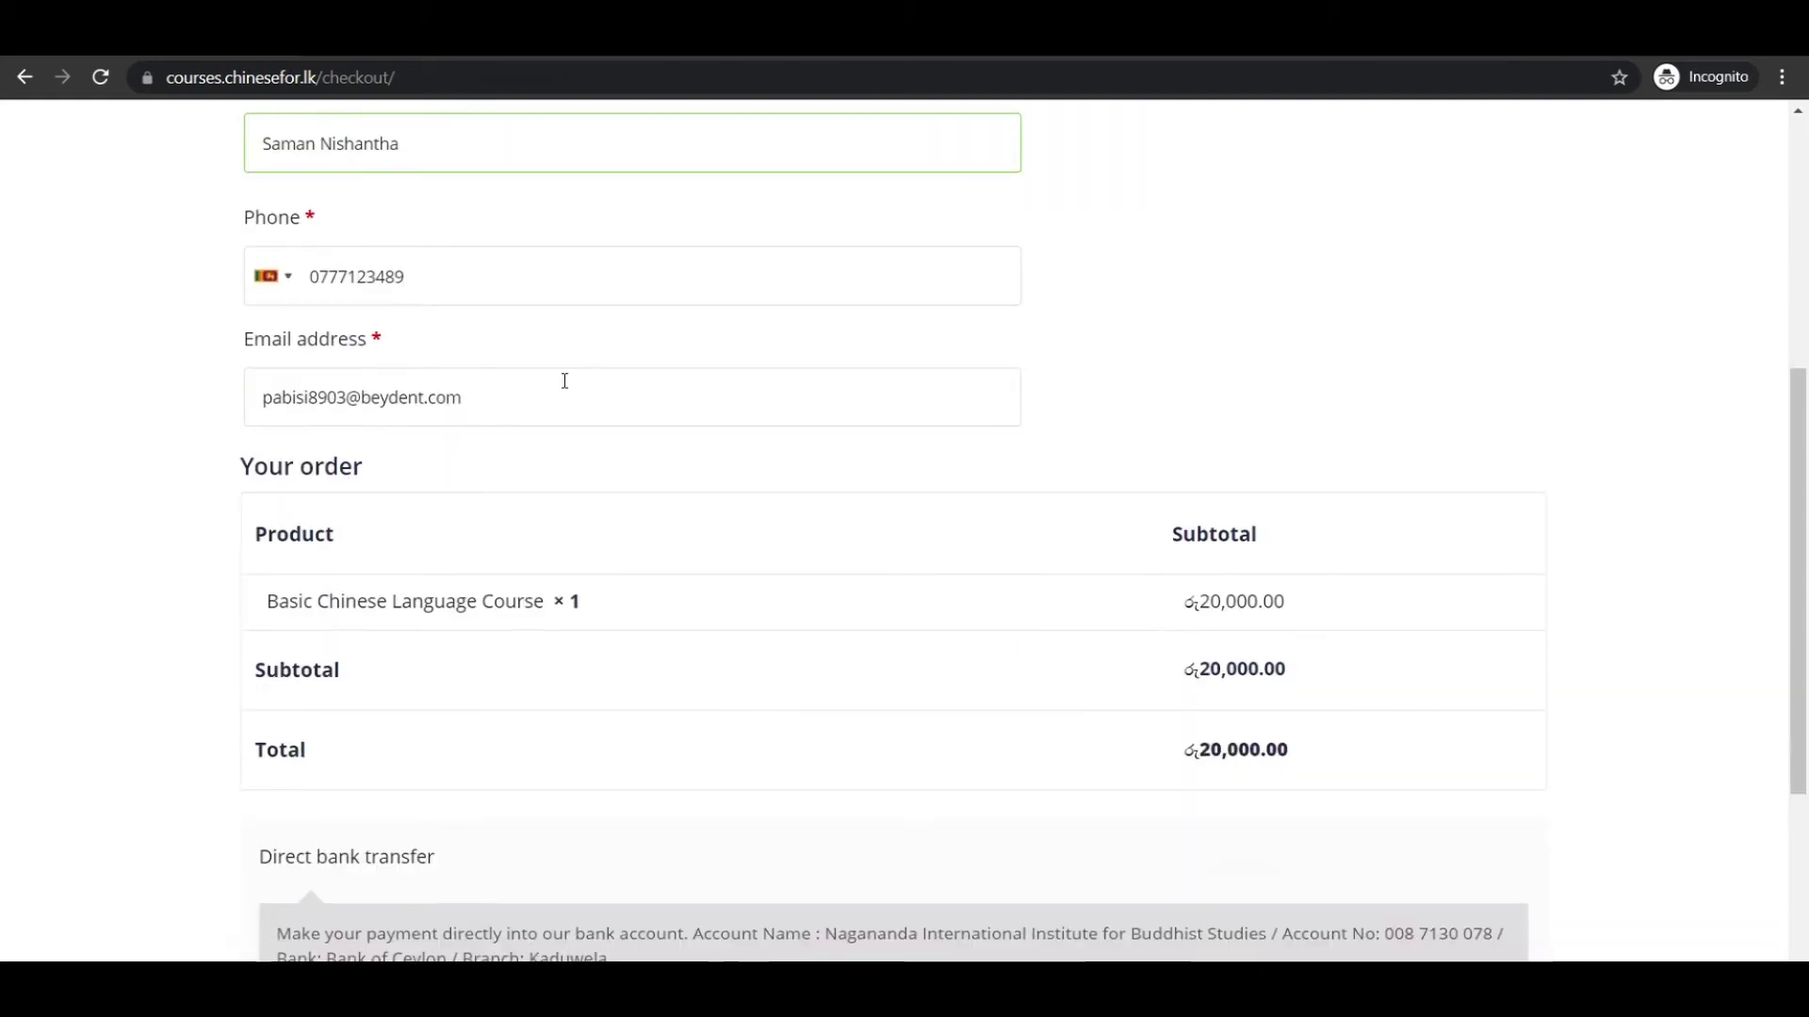
scroll(569, 383, down, 1)
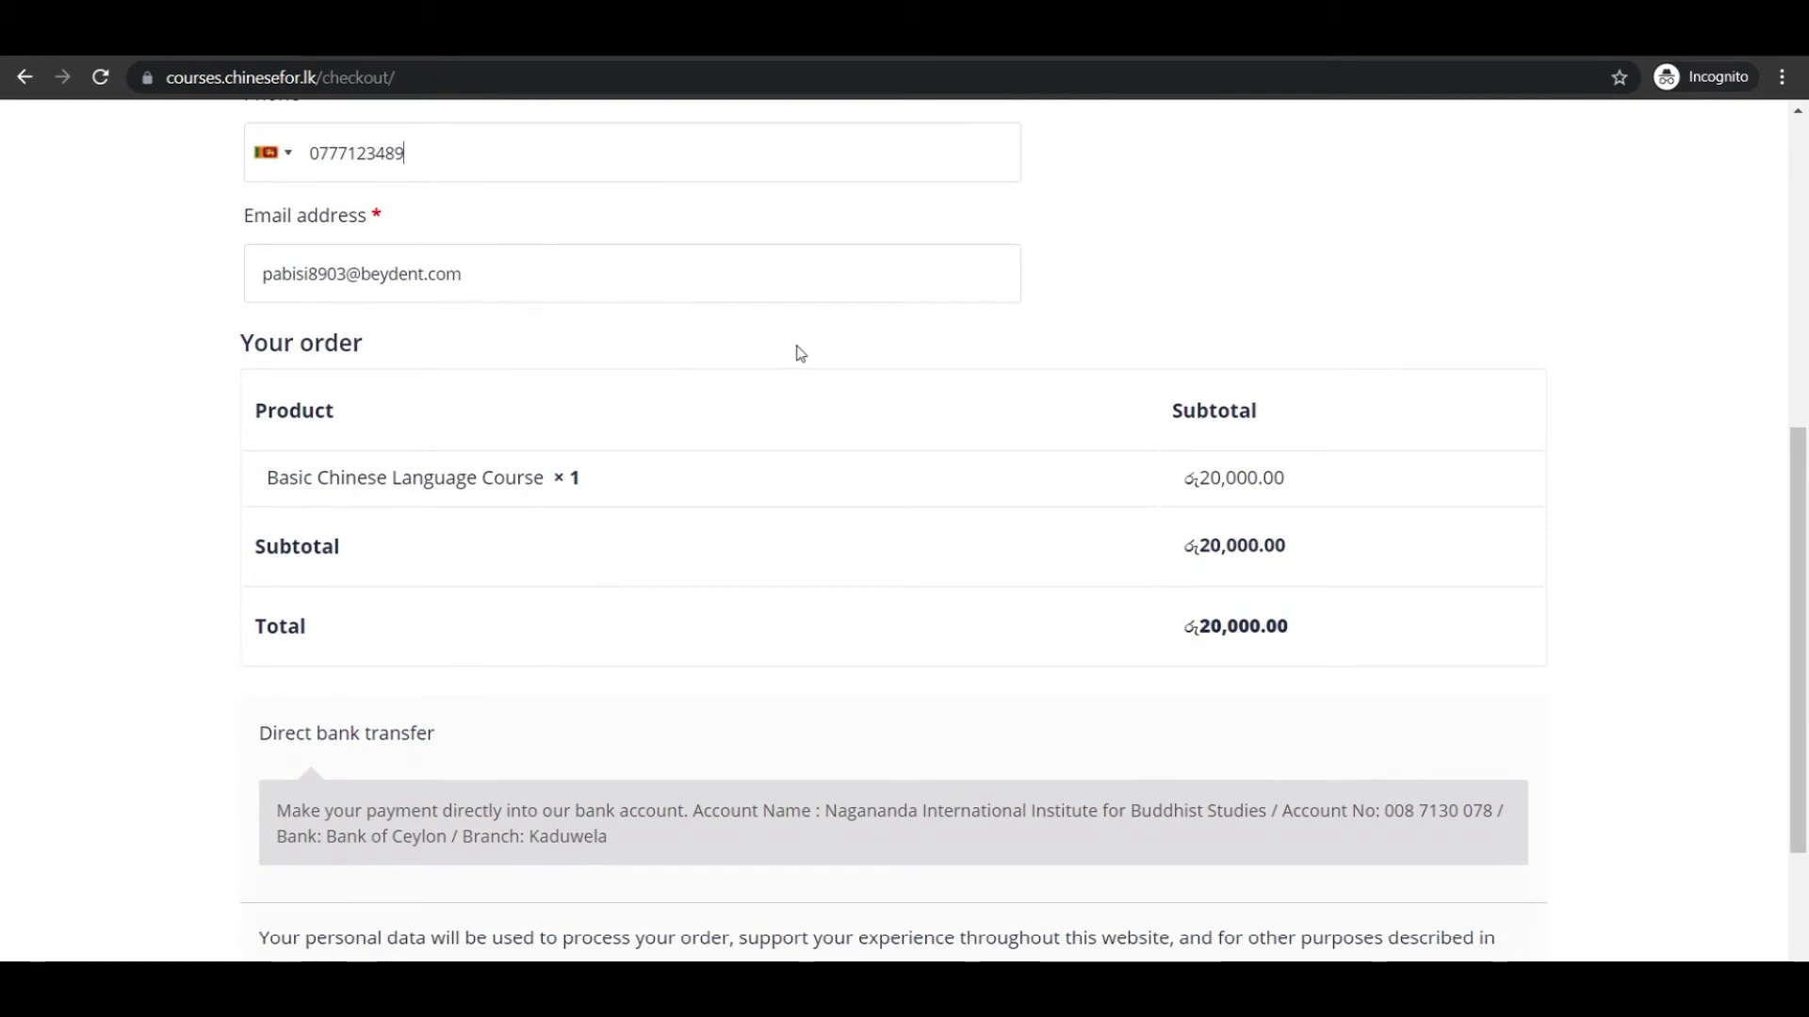
scroll(800, 354, down, 2)
scroll(800, 353, down, 1)
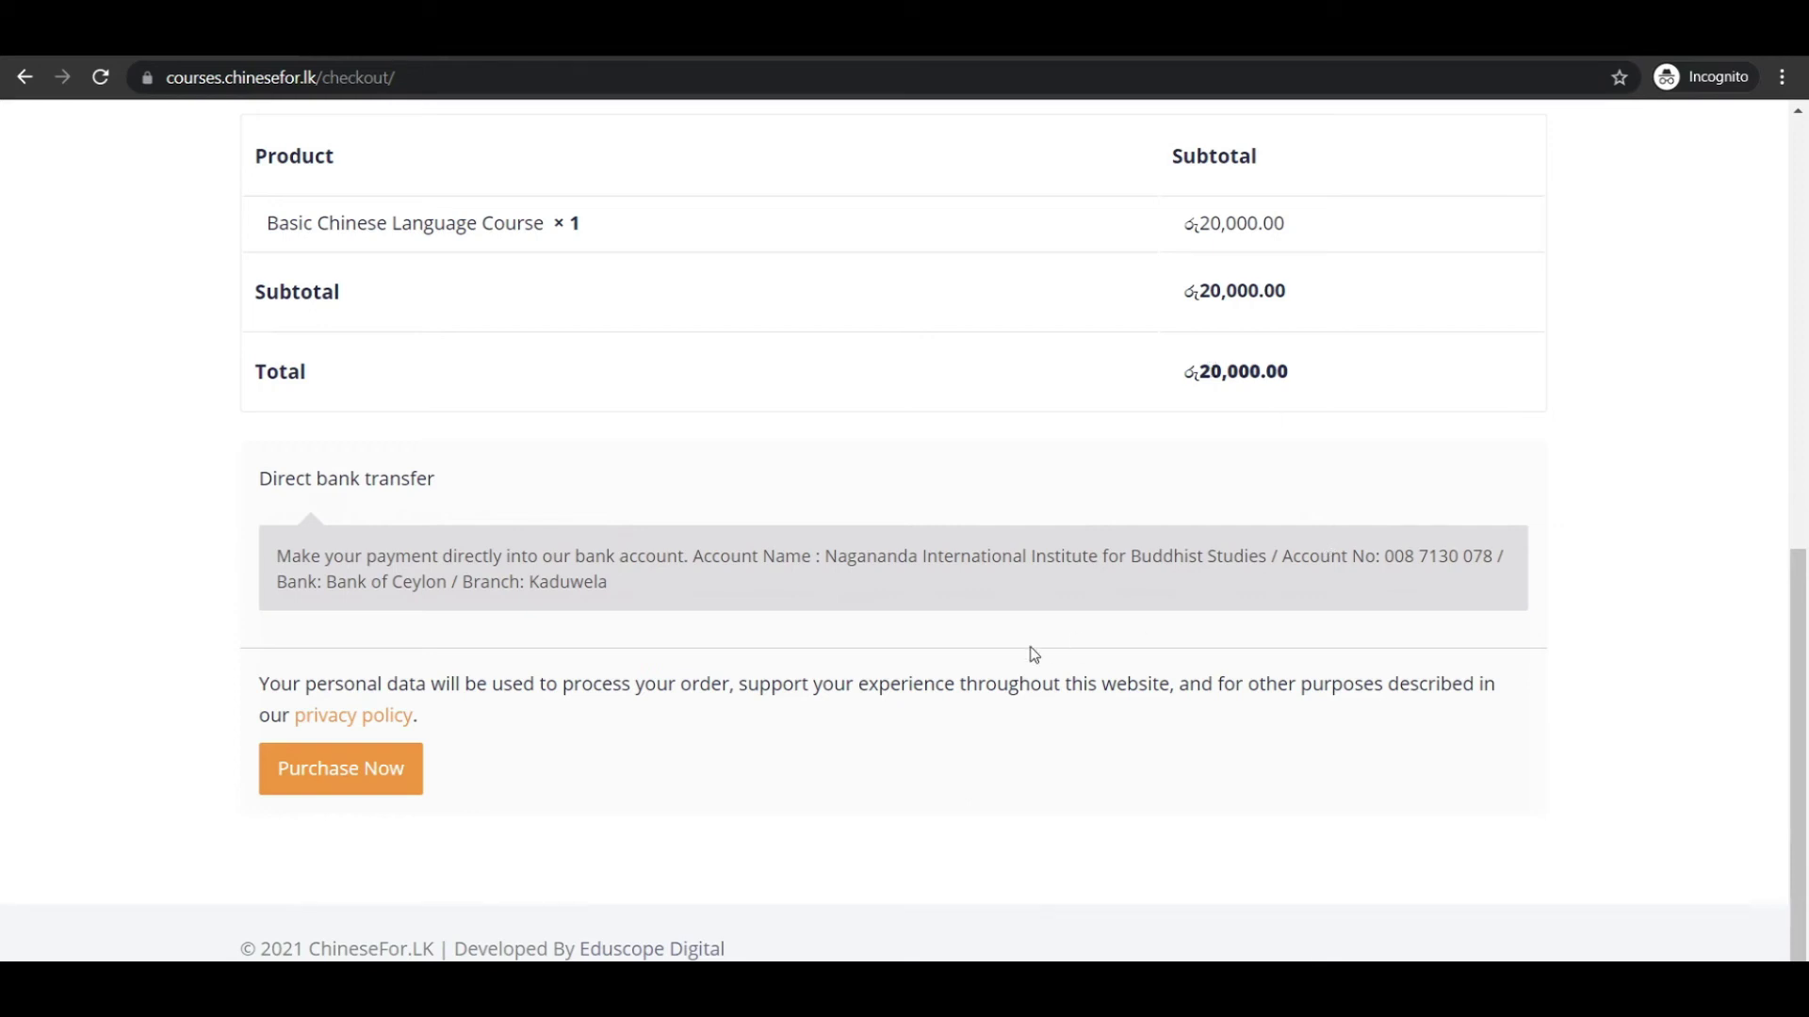
Place the order with Purchase Now and scroll down to the receipt upload section.
click(360, 780)
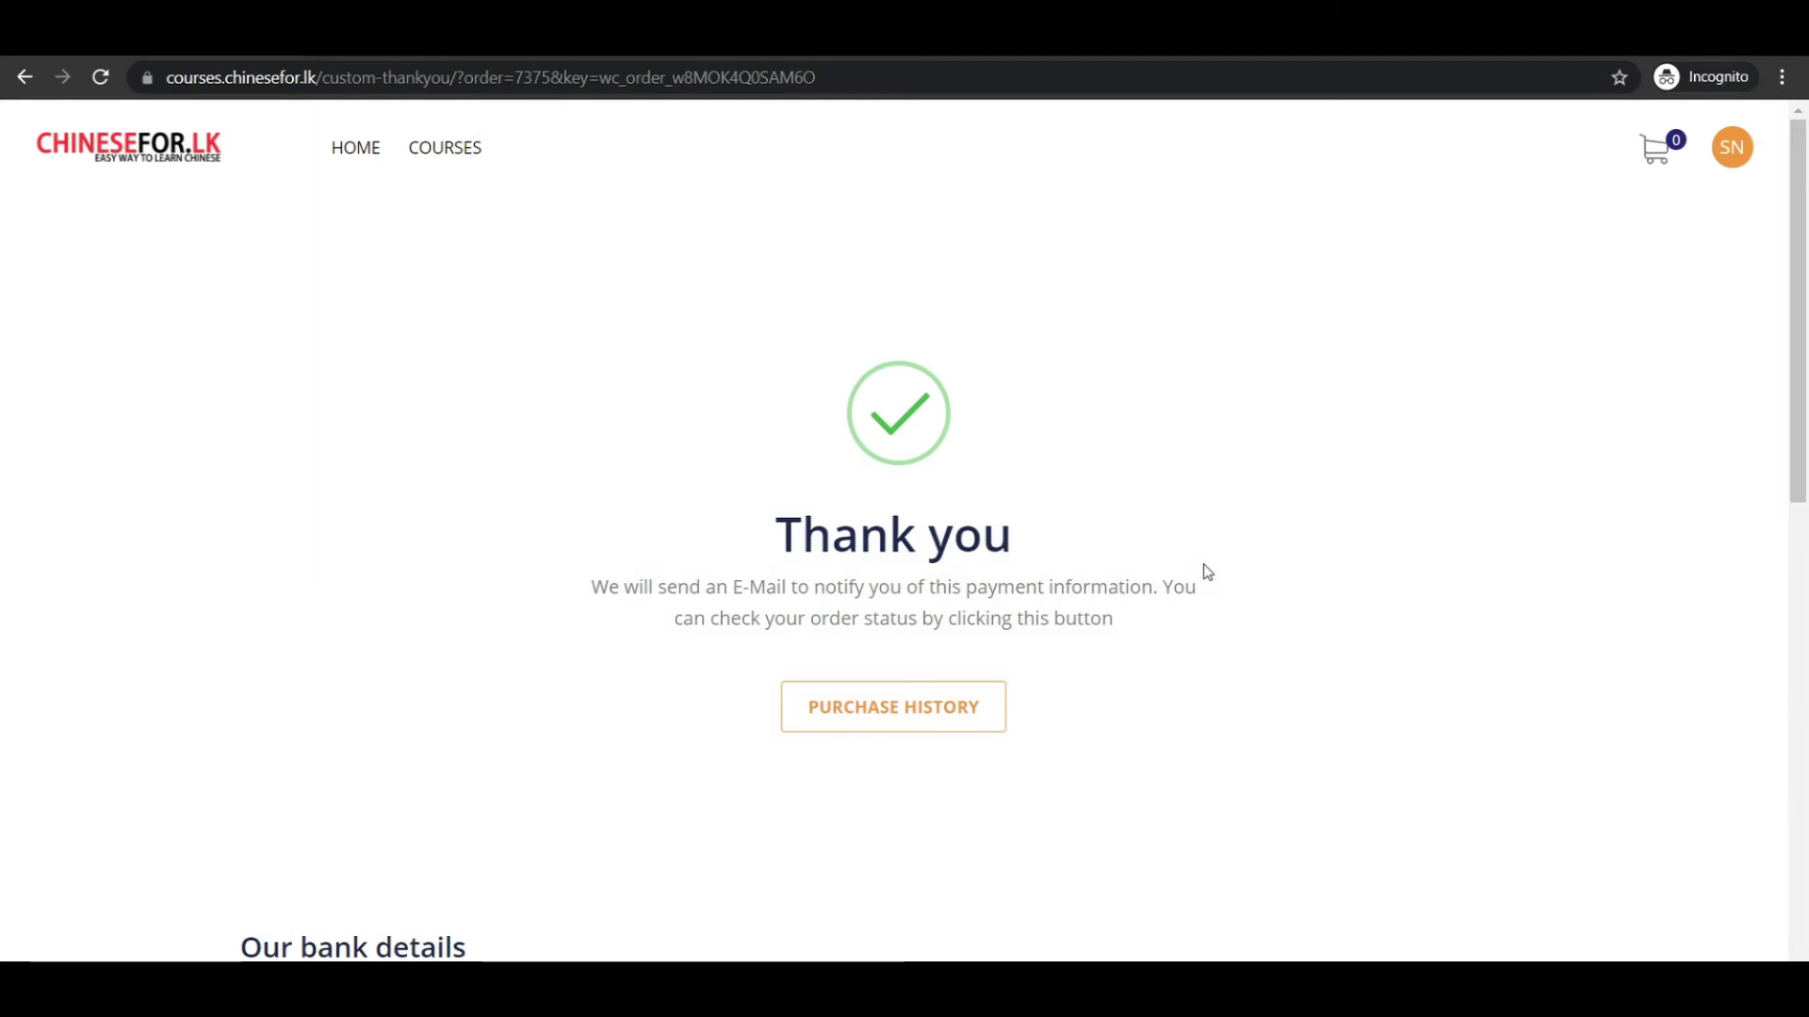
scroll(1208, 571, down, 2)
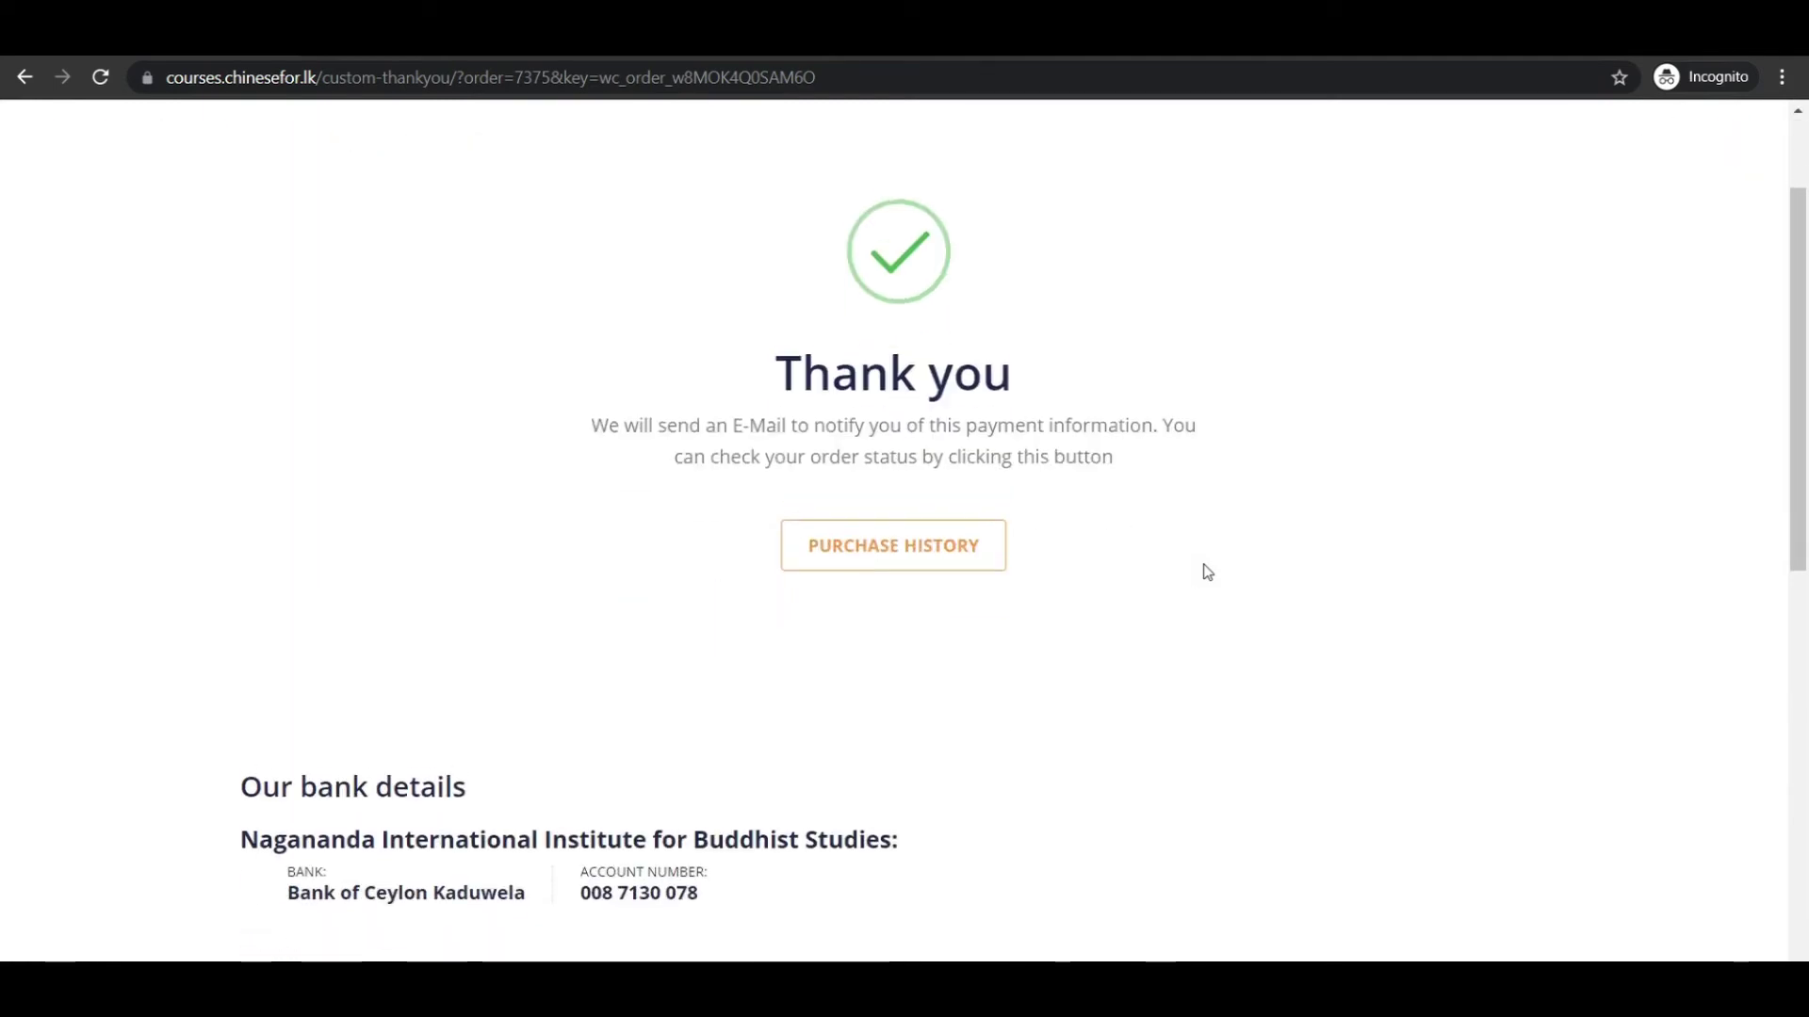
scroll(1207, 572, down, 2)
scroll(1208, 572, down, 3)
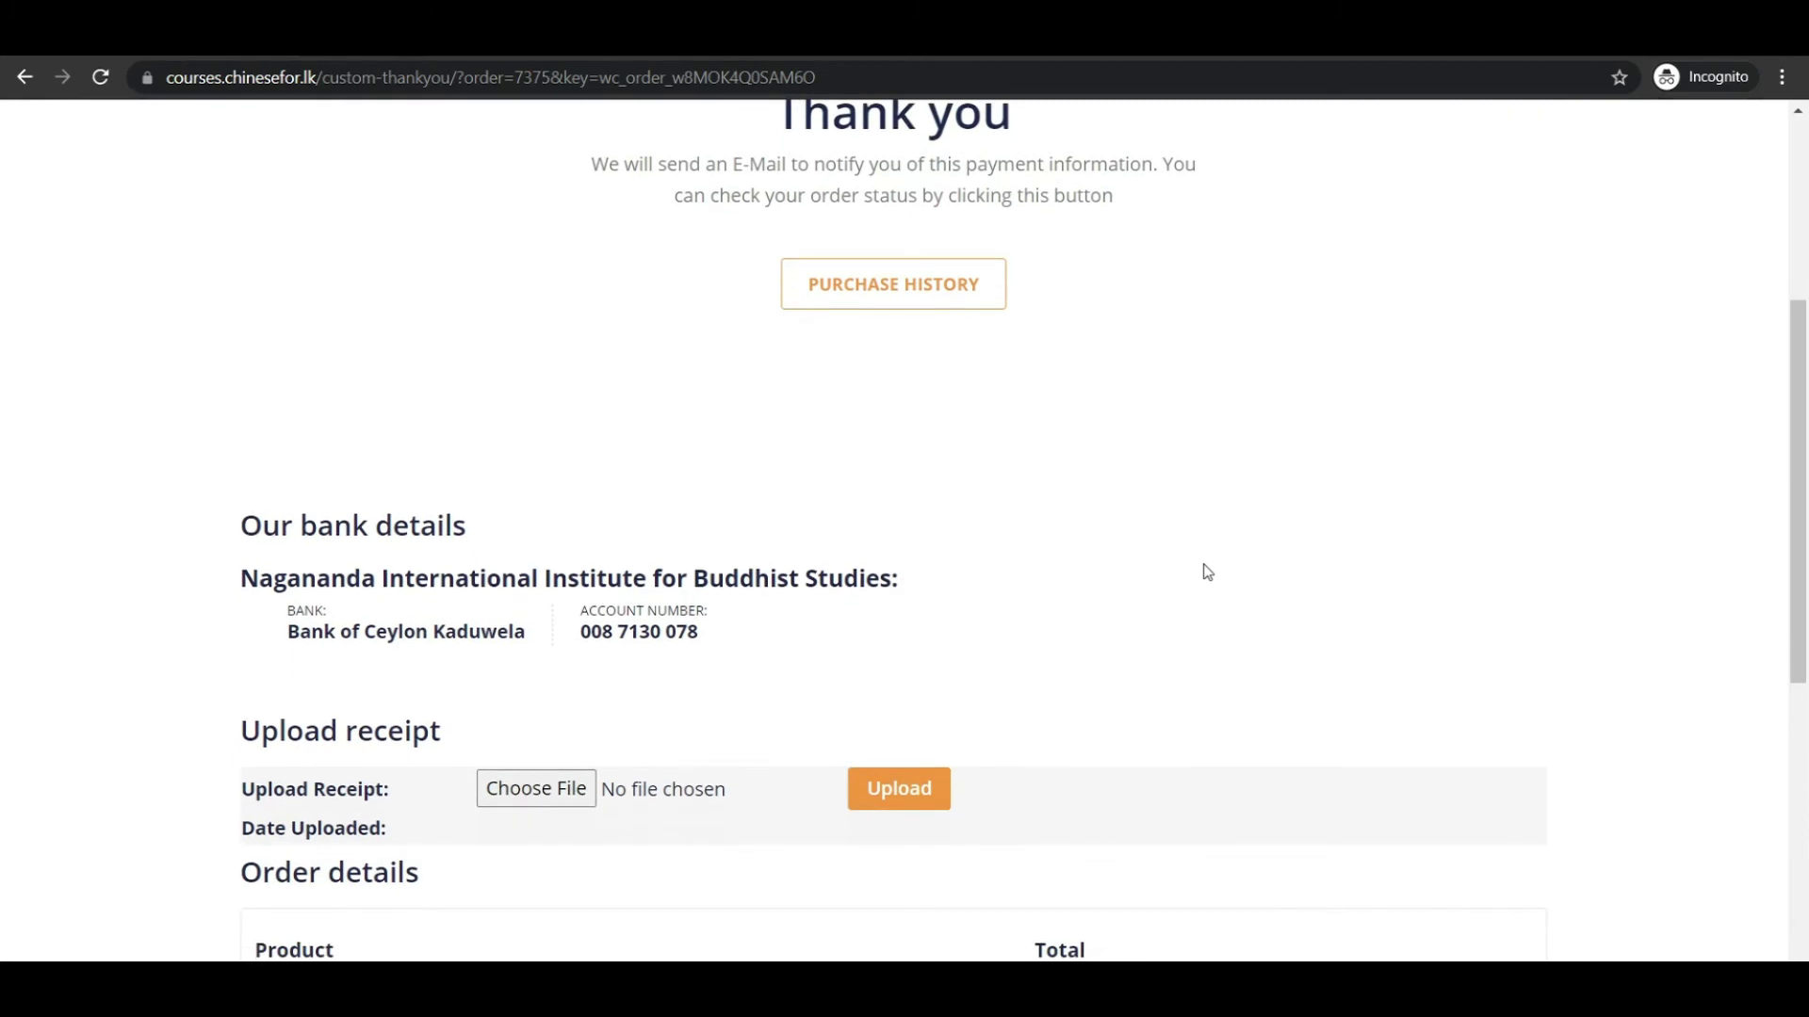
scroll(1208, 571, down, 1)
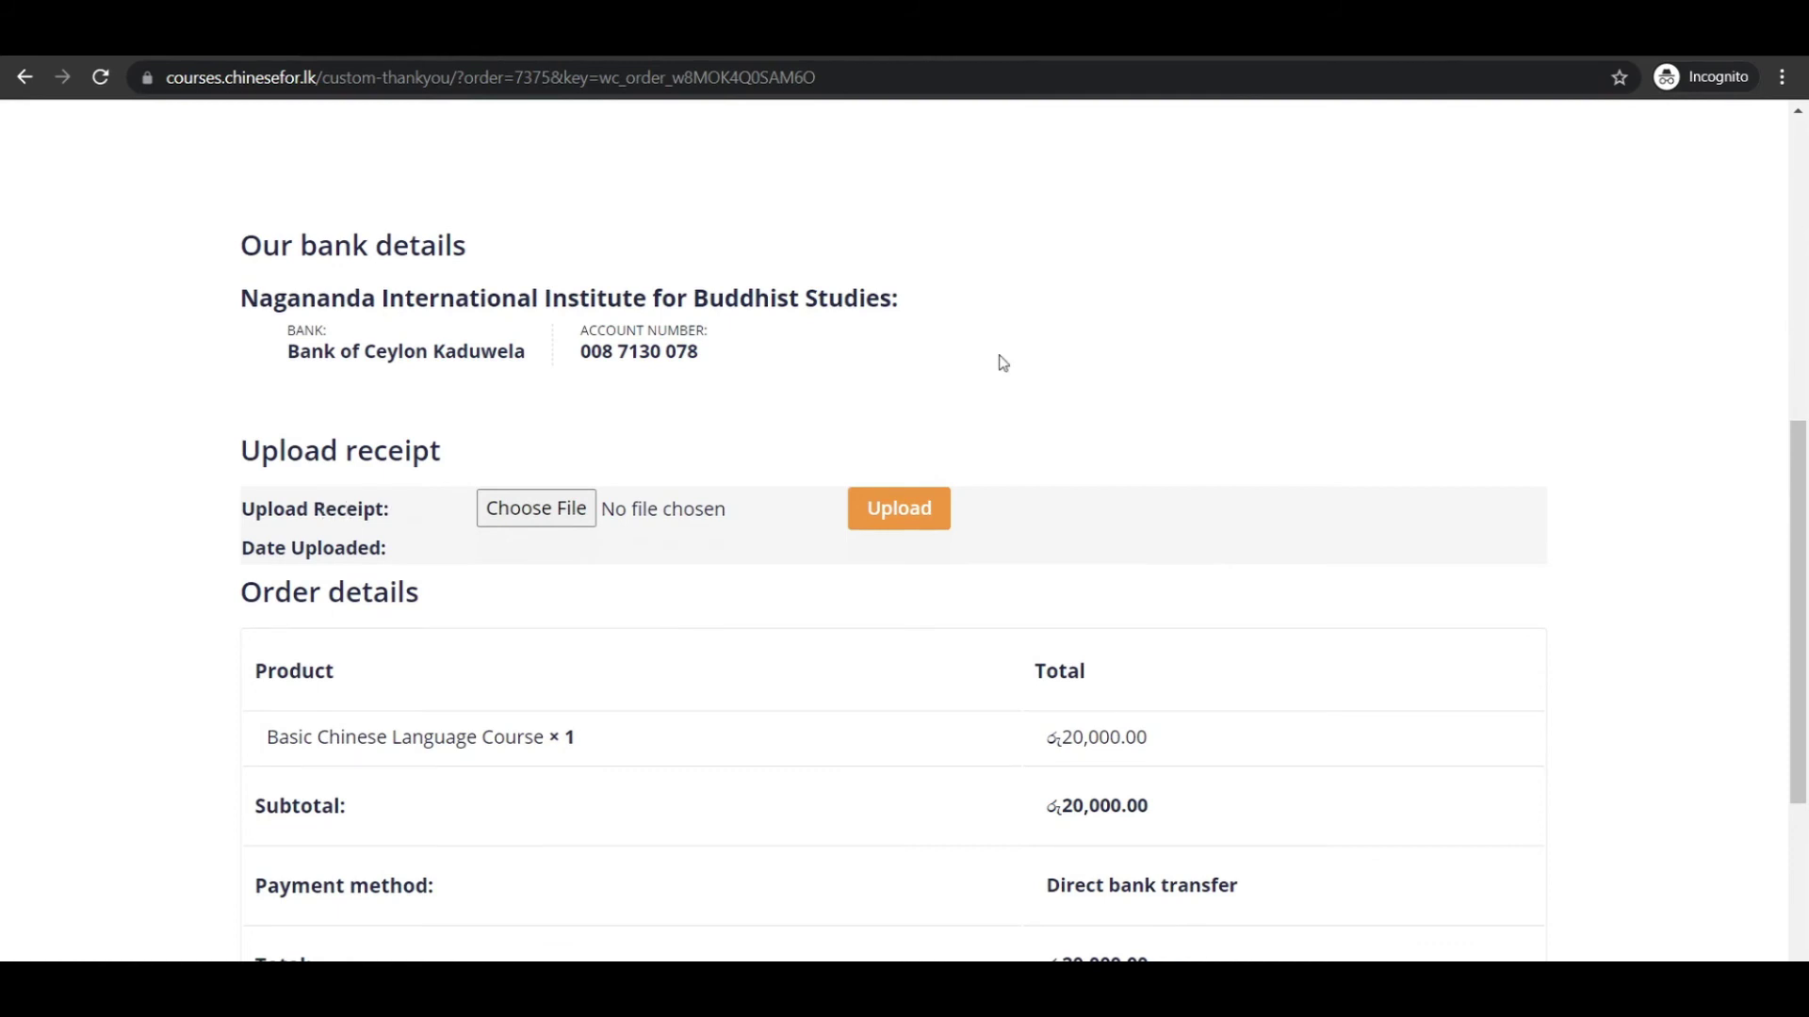
Upload Bank Receipt.png as the payment receipt and check it shows Pending Approval.
click(557, 510)
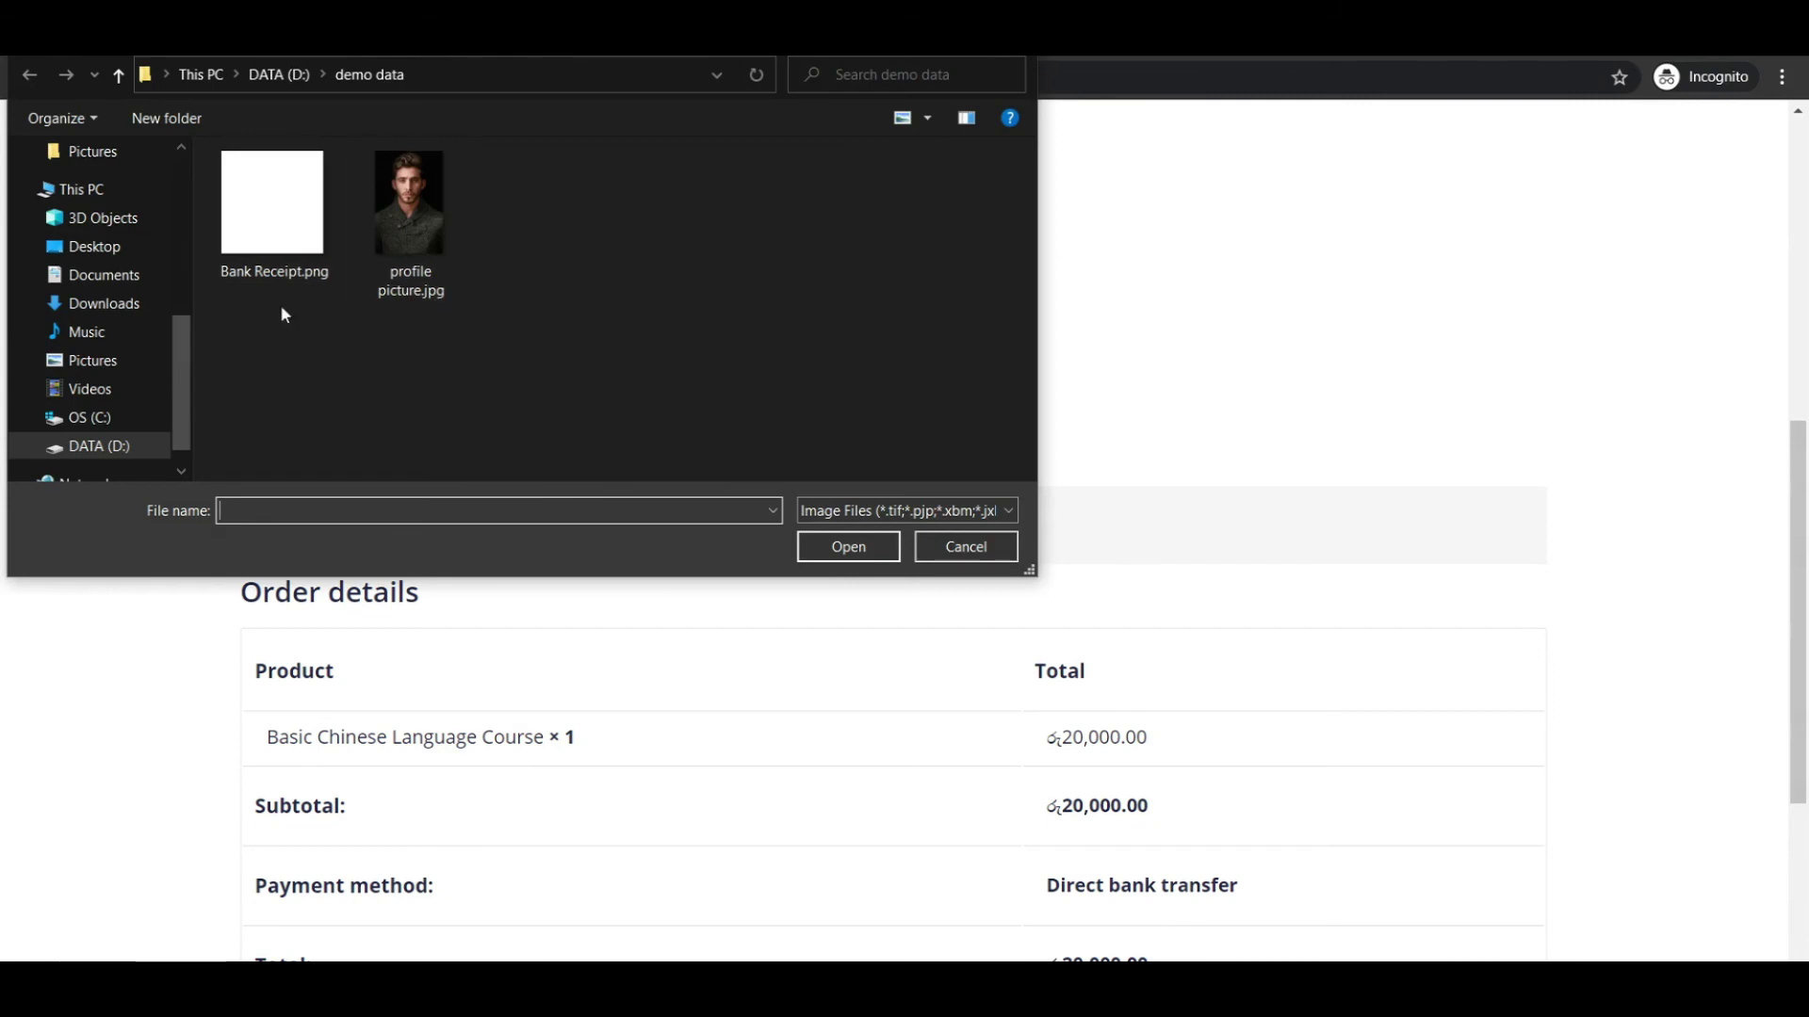
click(256, 230)
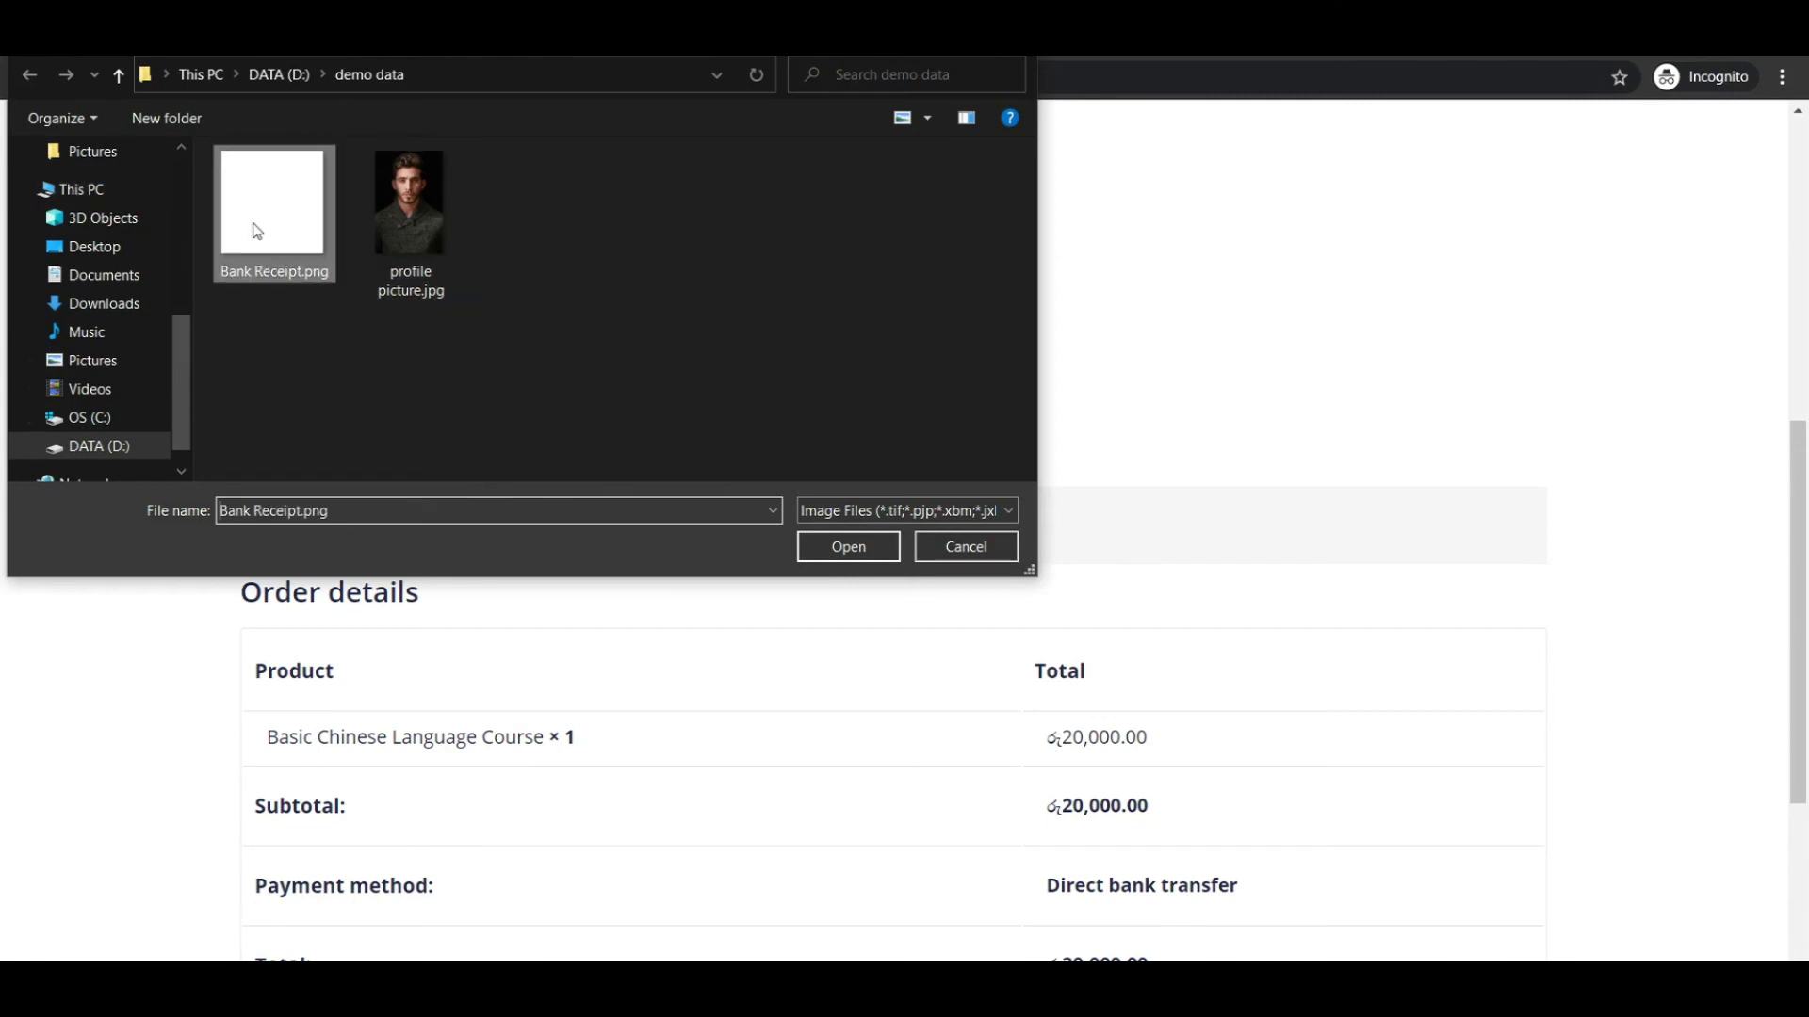
click(847, 548)
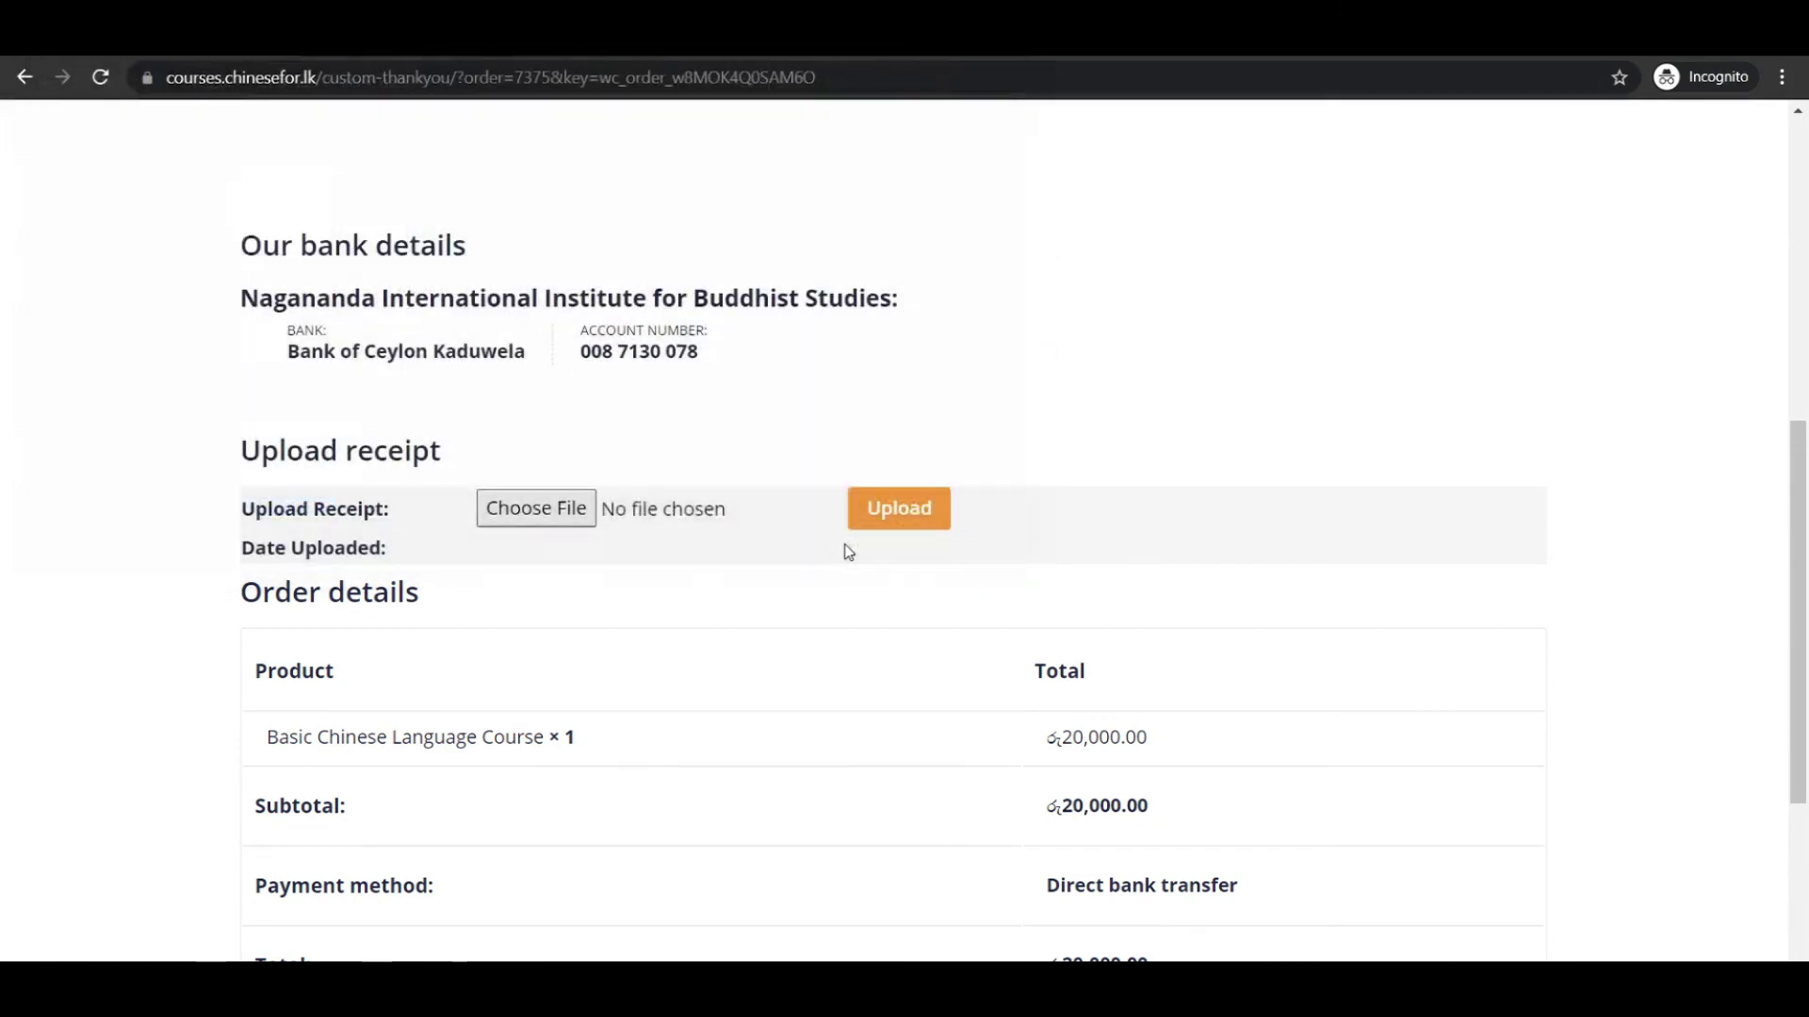
click(904, 521)
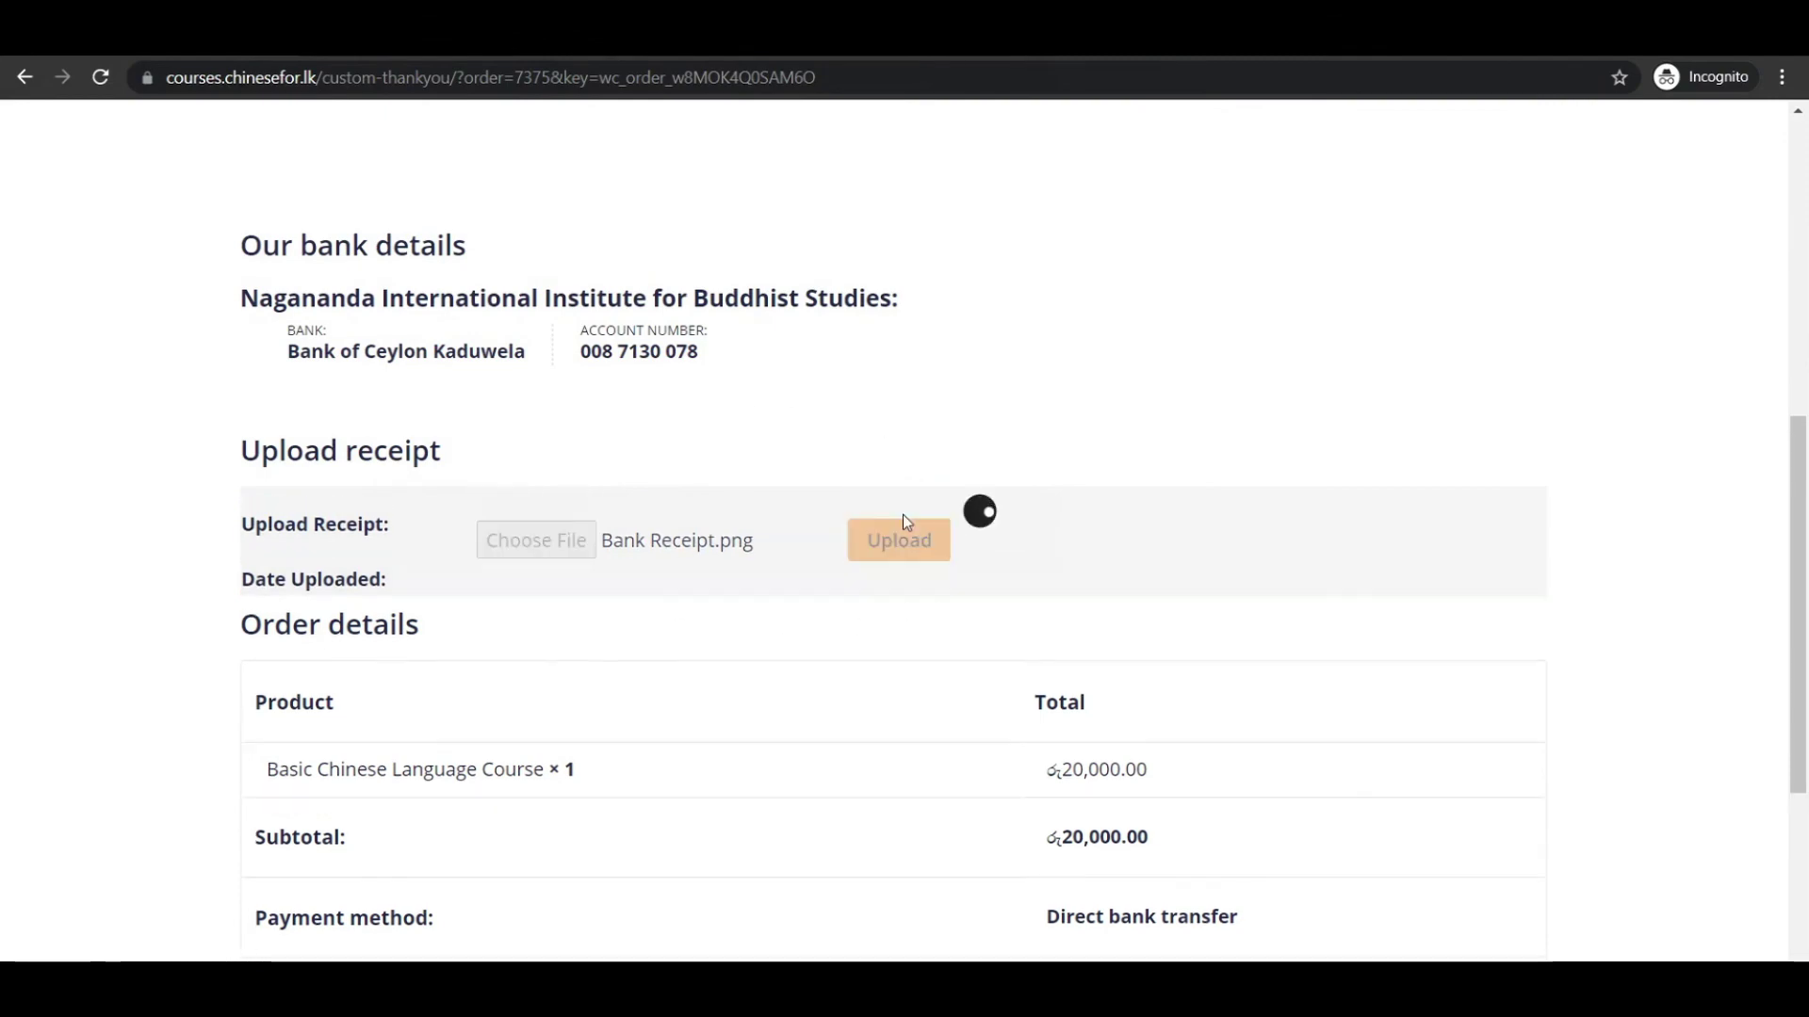
scroll(1121, 516, down, 6)
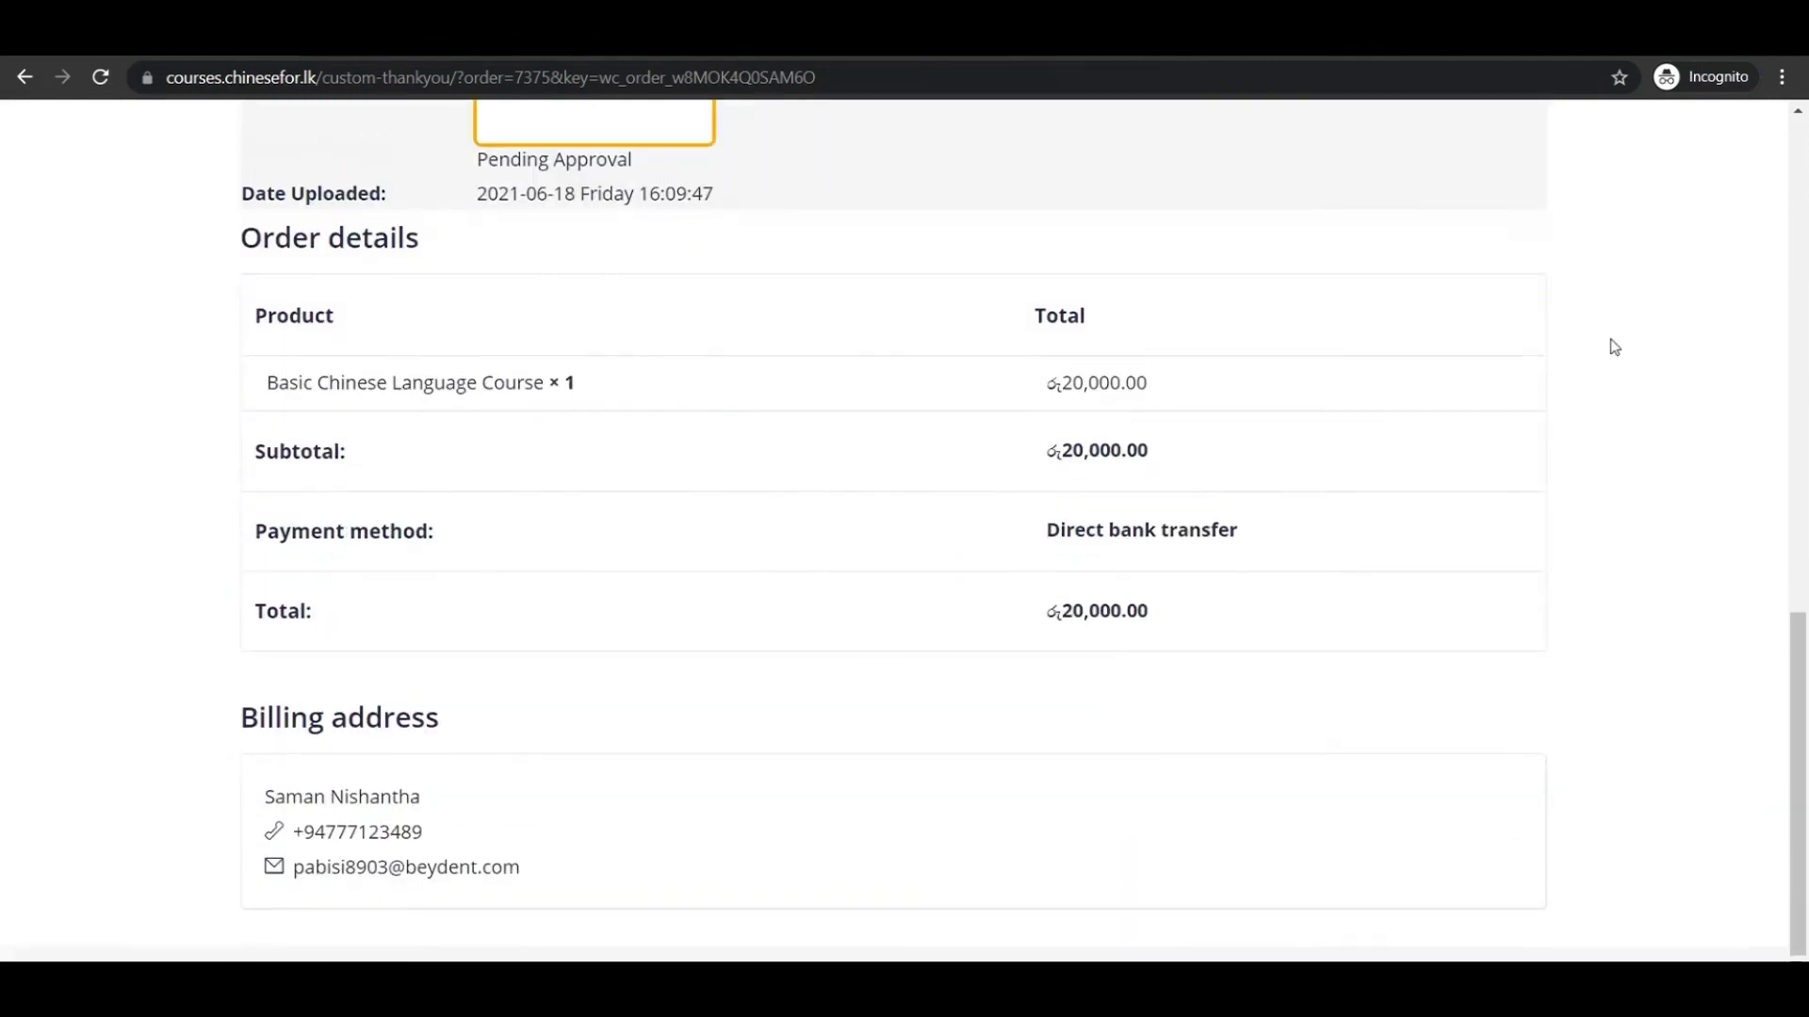
scroll(1143, 343, up, 3)
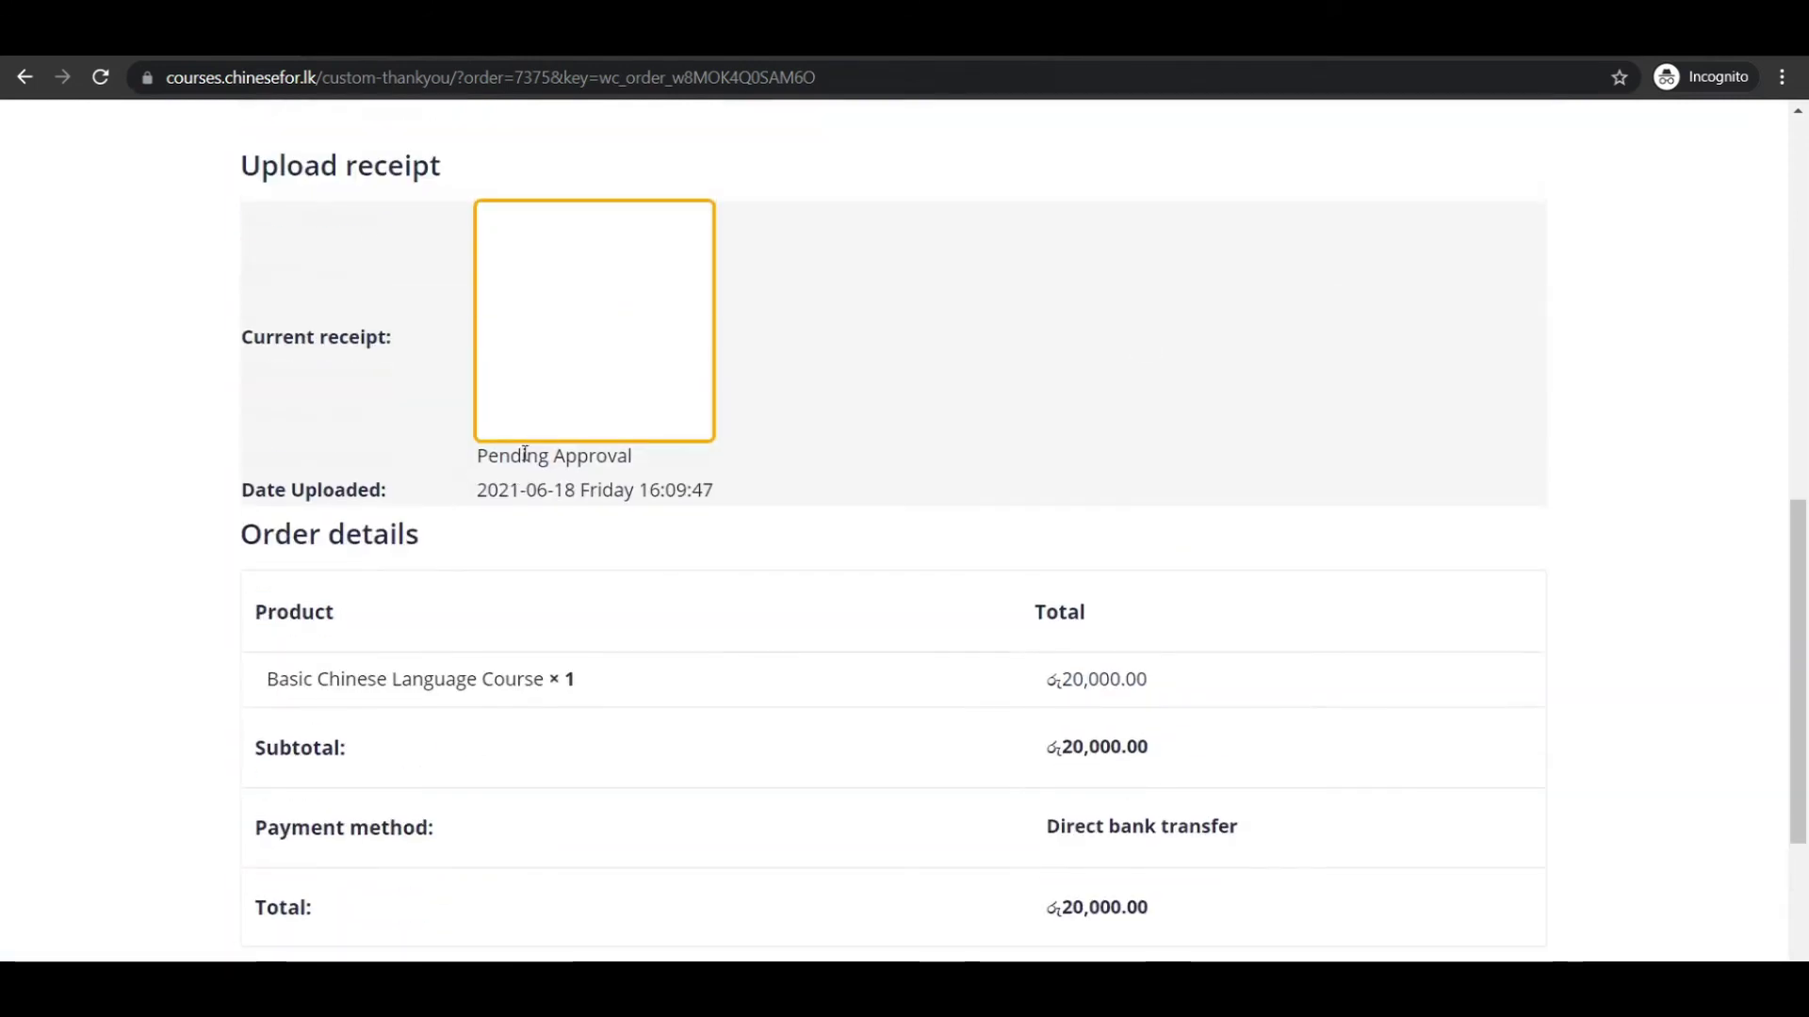
scroll(919, 435, up, 2)
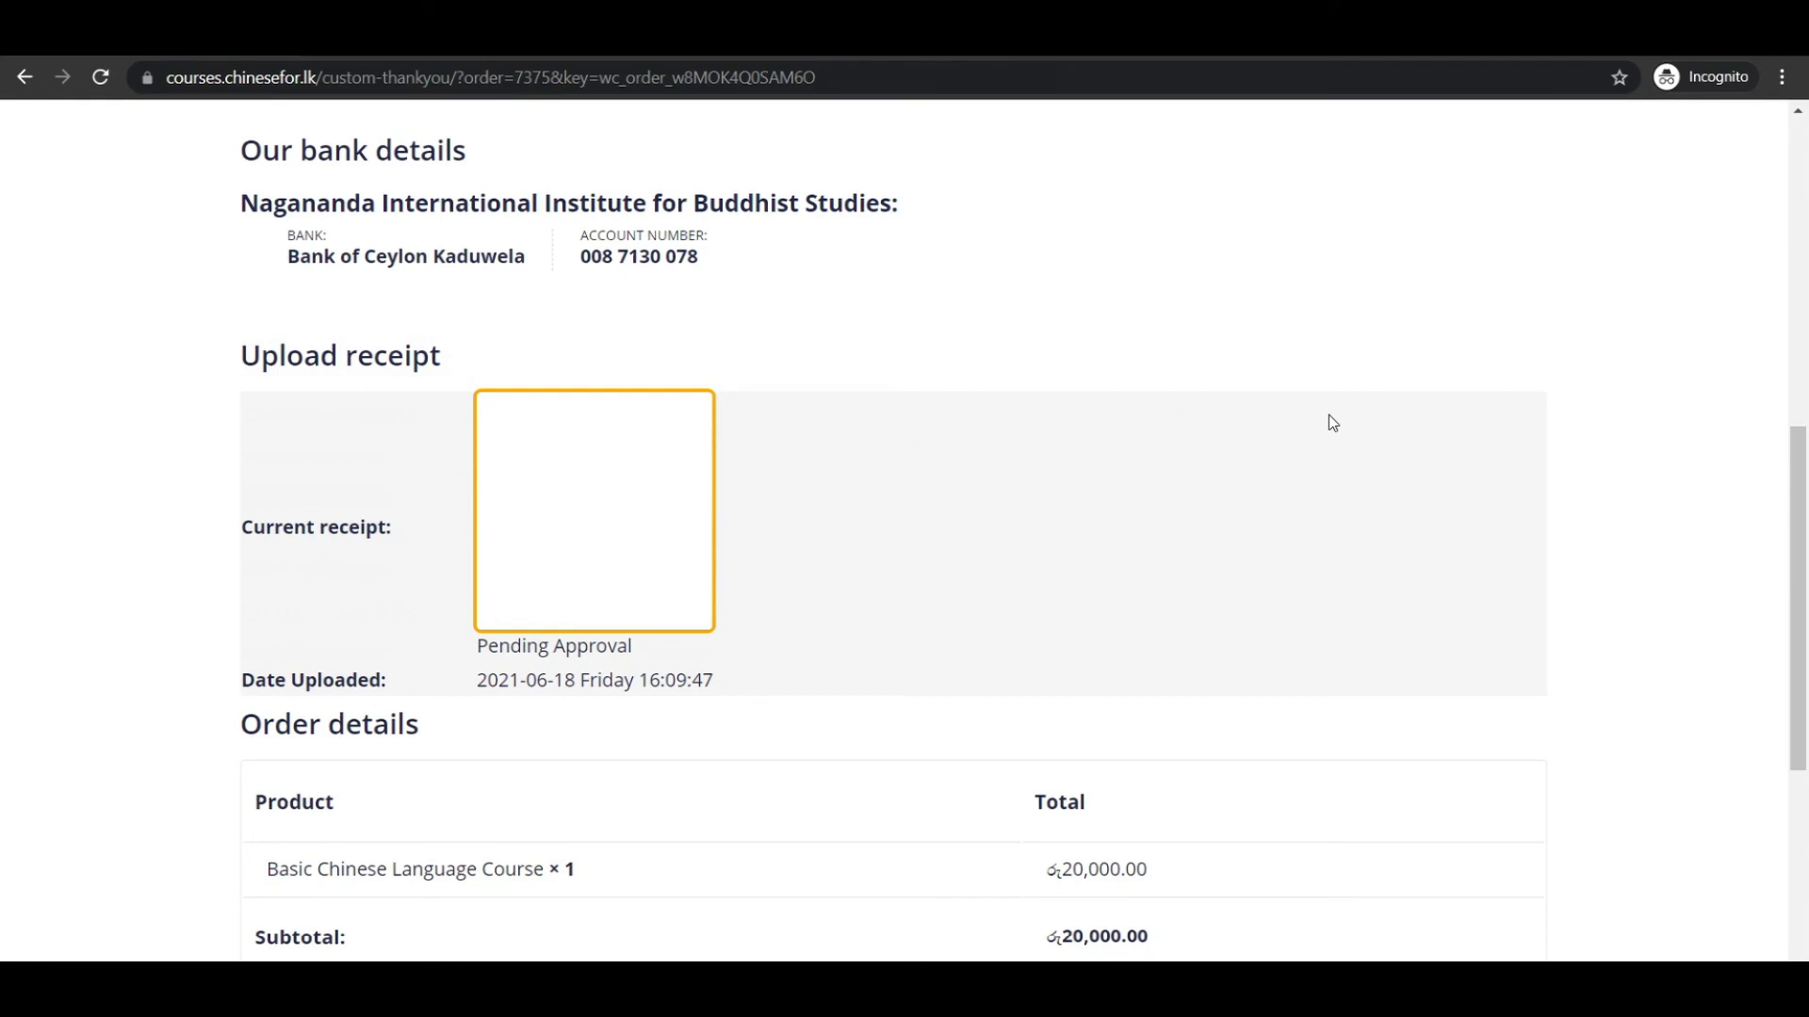
scroll(1332, 422, up, 8)
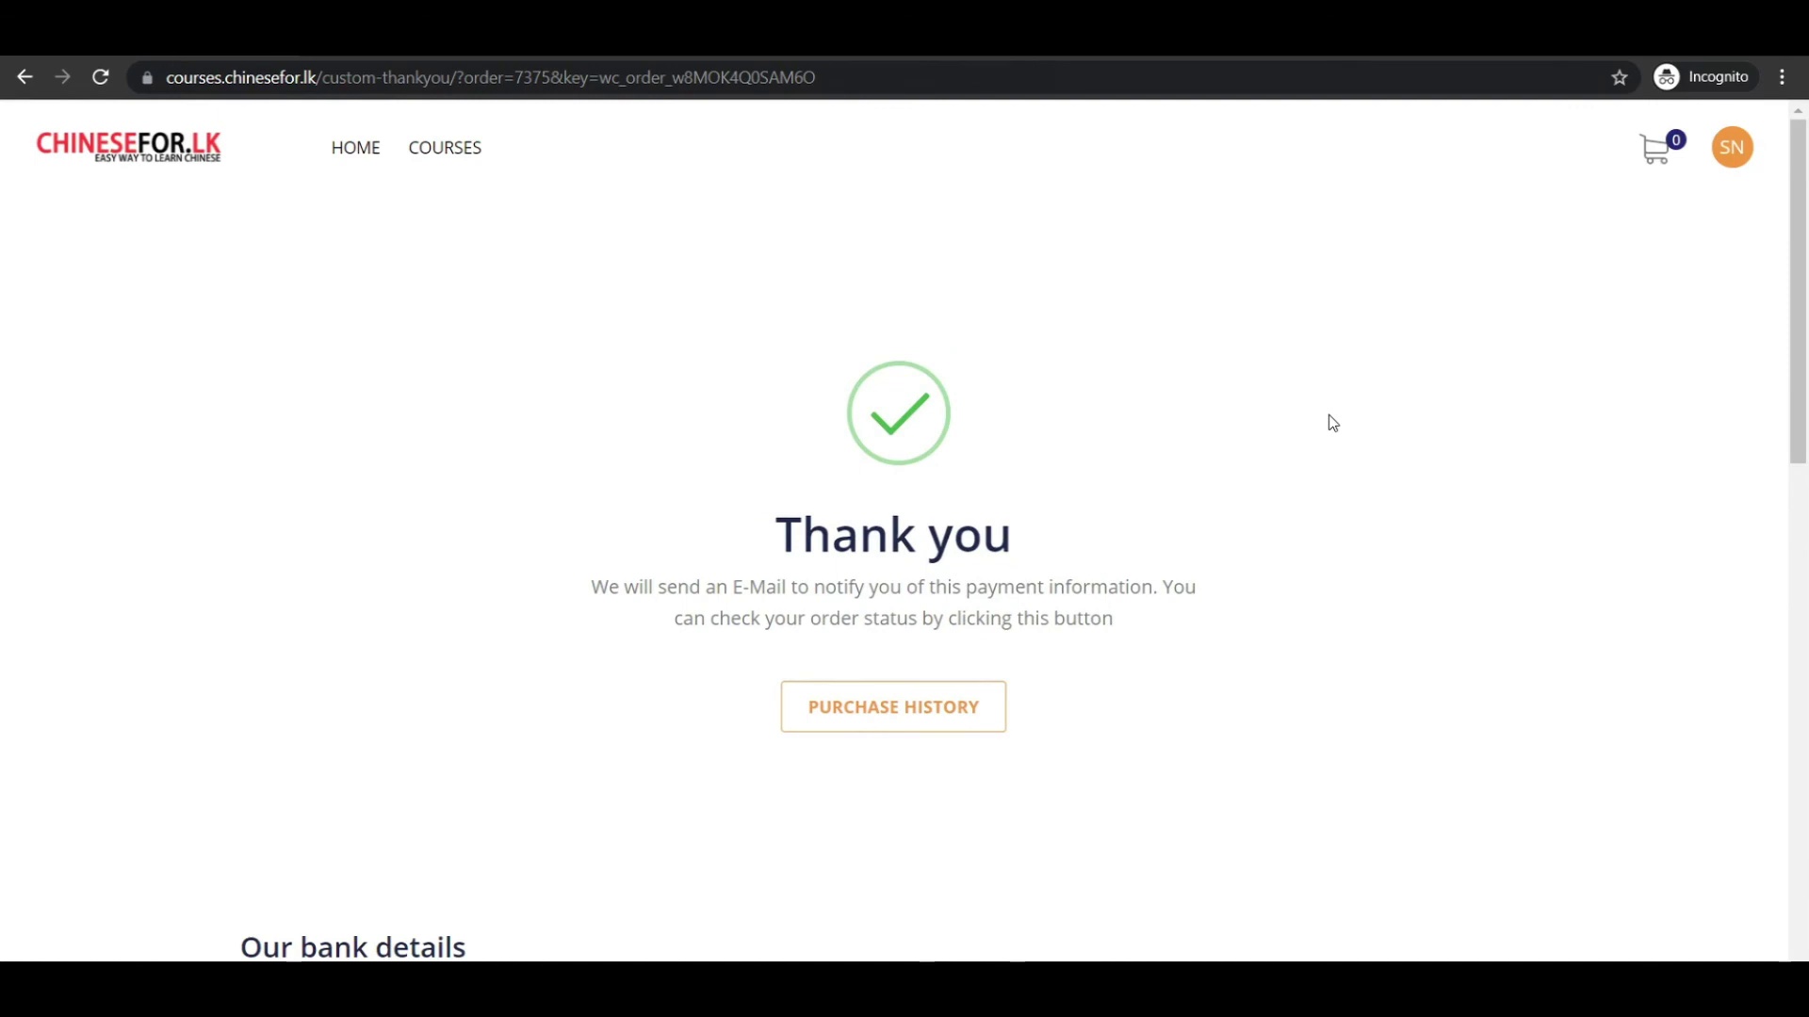
scroll(1330, 418, down, 3)
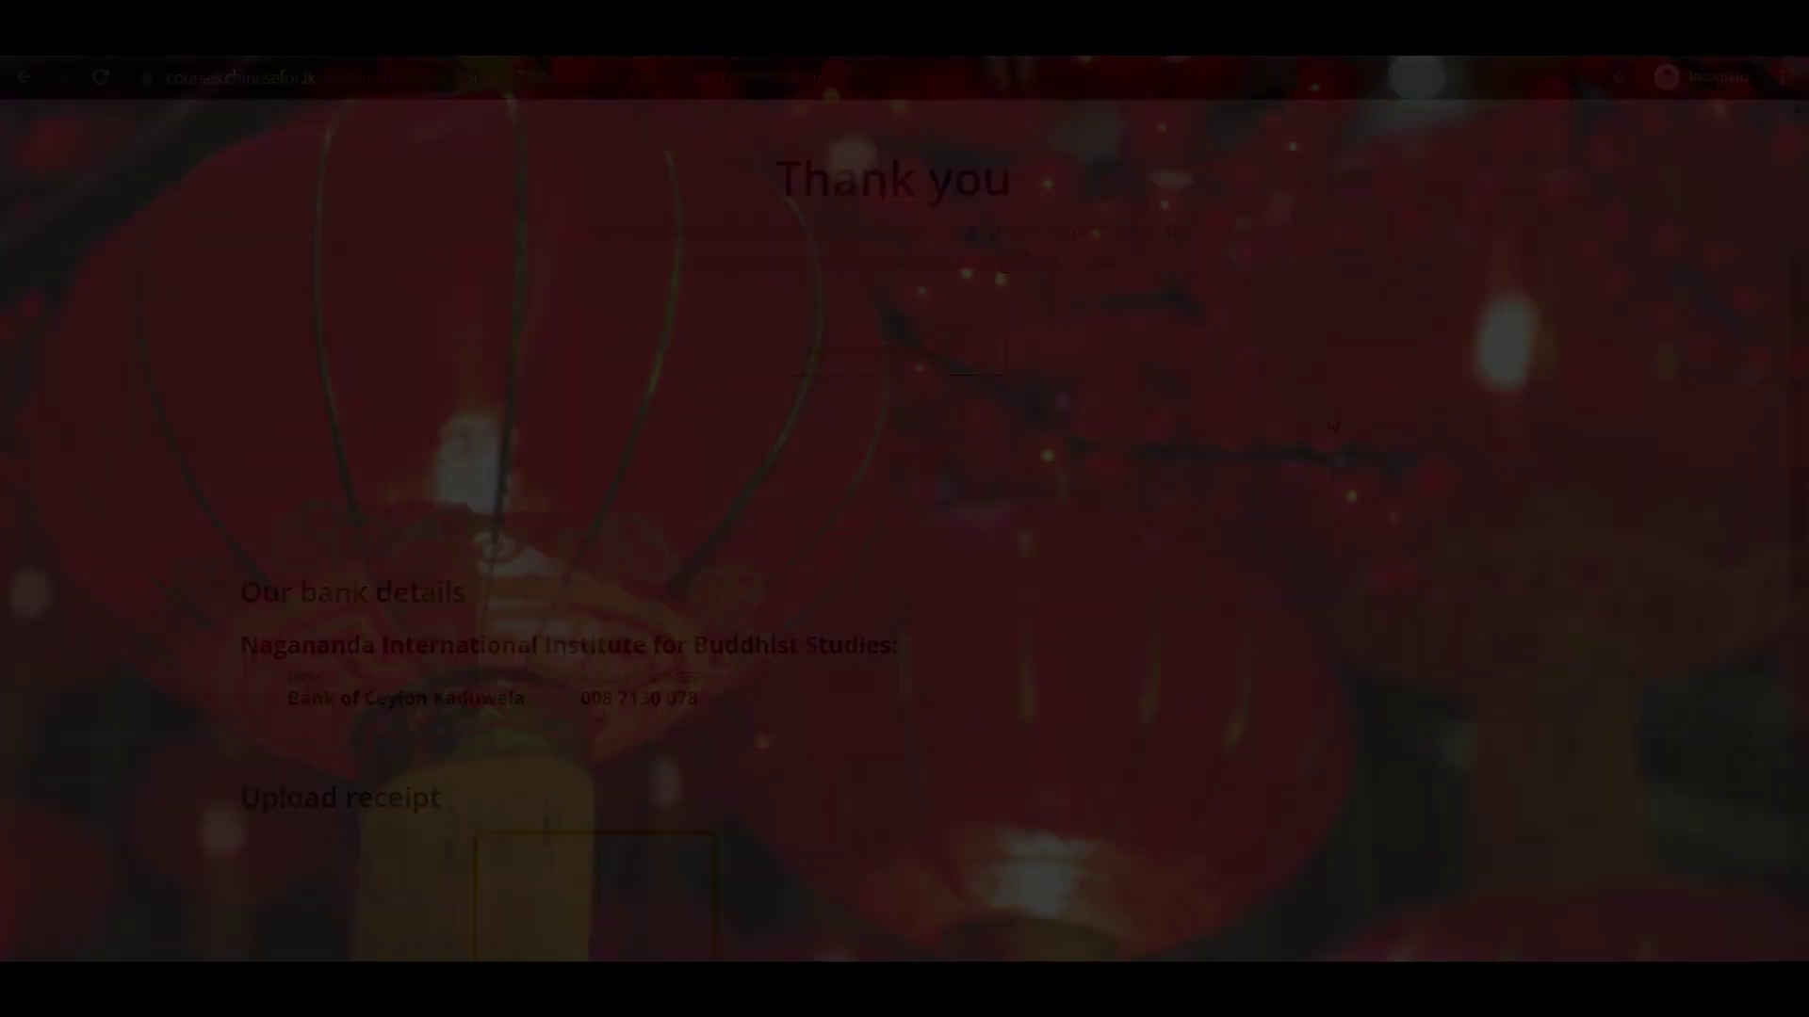